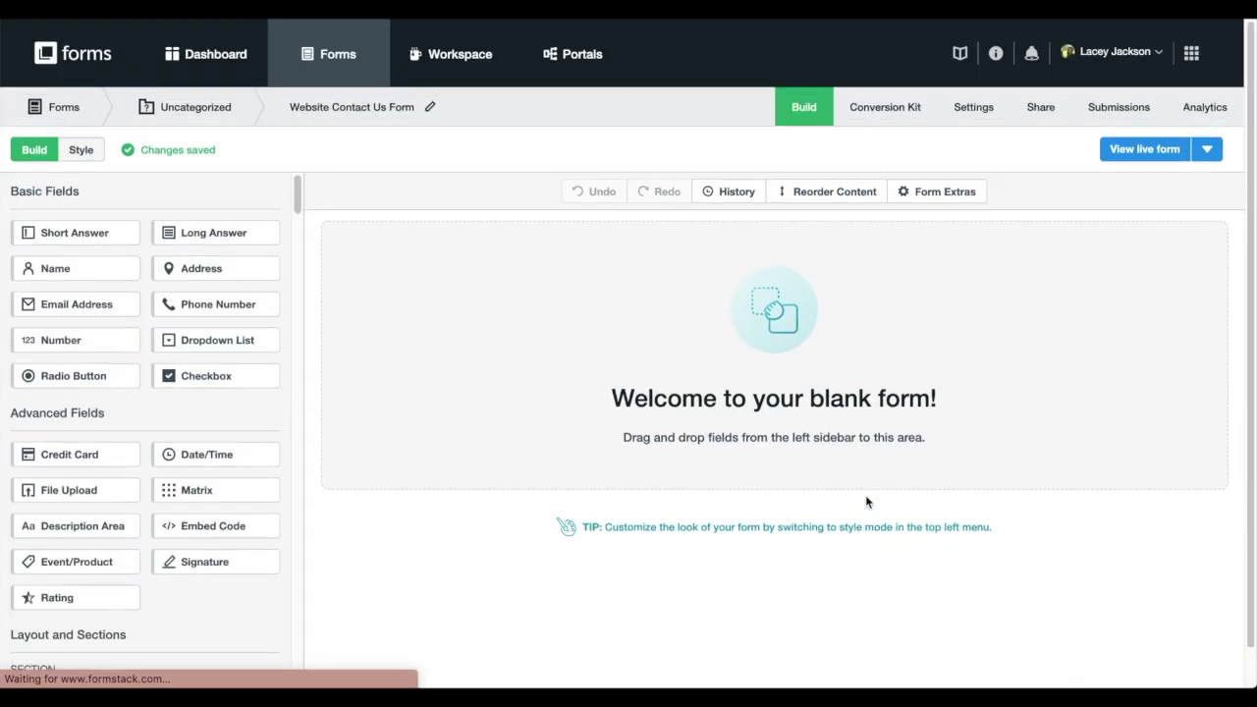
# Add Name, Email Address, Phone Number and Radio Button fields to the blank form
pyautogui.moveTo(55, 268); pyautogui.dragTo(432, 284)
pyautogui.moveTo(98, 310); pyautogui.dragTo(367, 348)
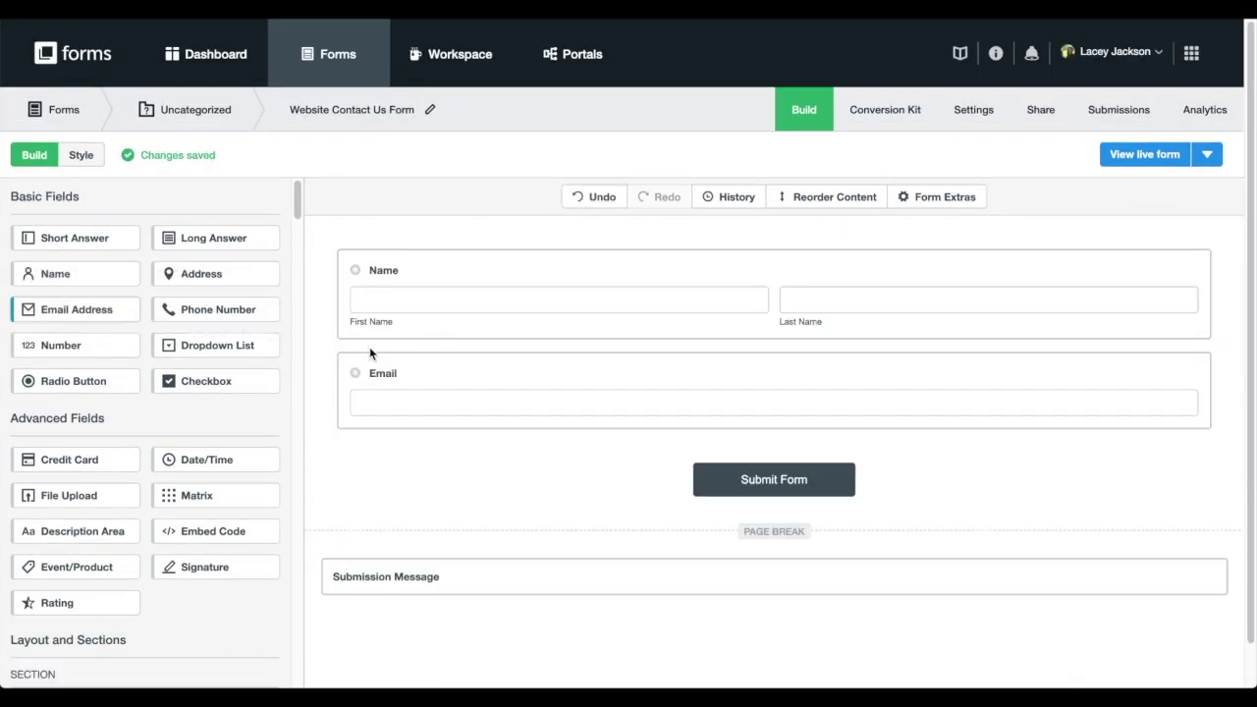
pyautogui.moveTo(218, 309); pyautogui.dragTo(368, 430)
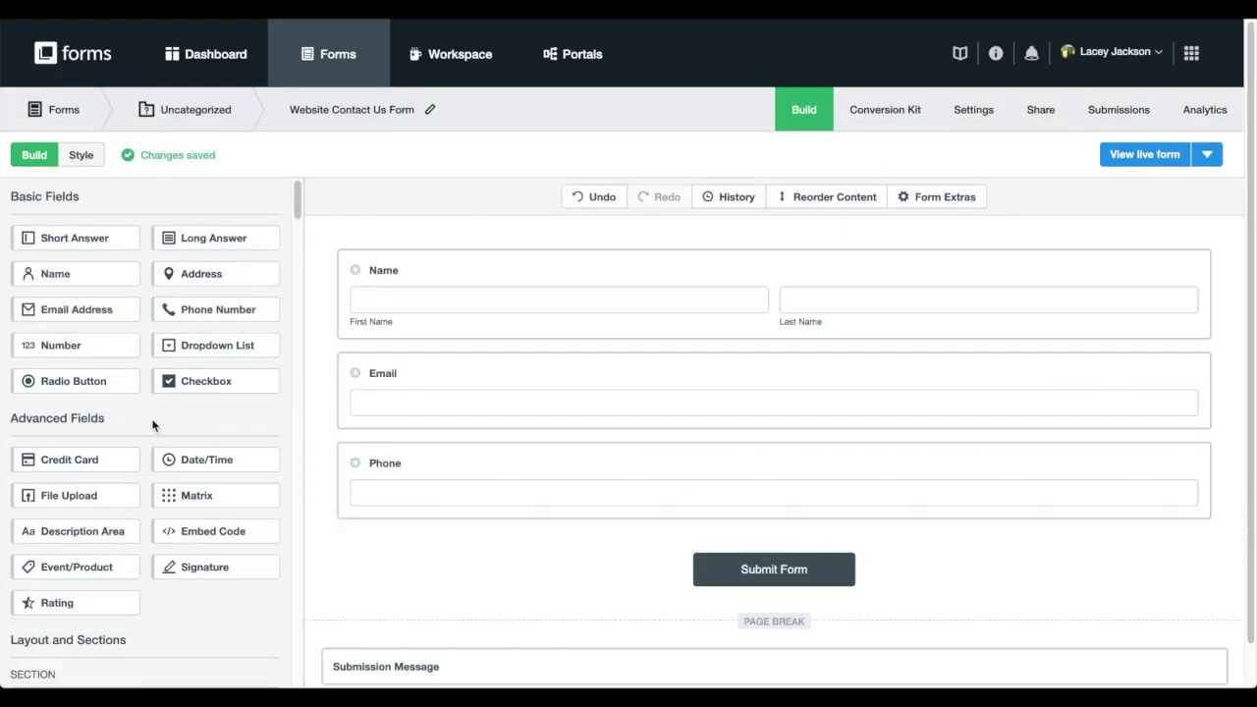
pyautogui.moveTo(74, 381); pyautogui.dragTo(379, 522)
# Rename the radio-button question's label to 'Company Size'
pyautogui.click(457, 560)
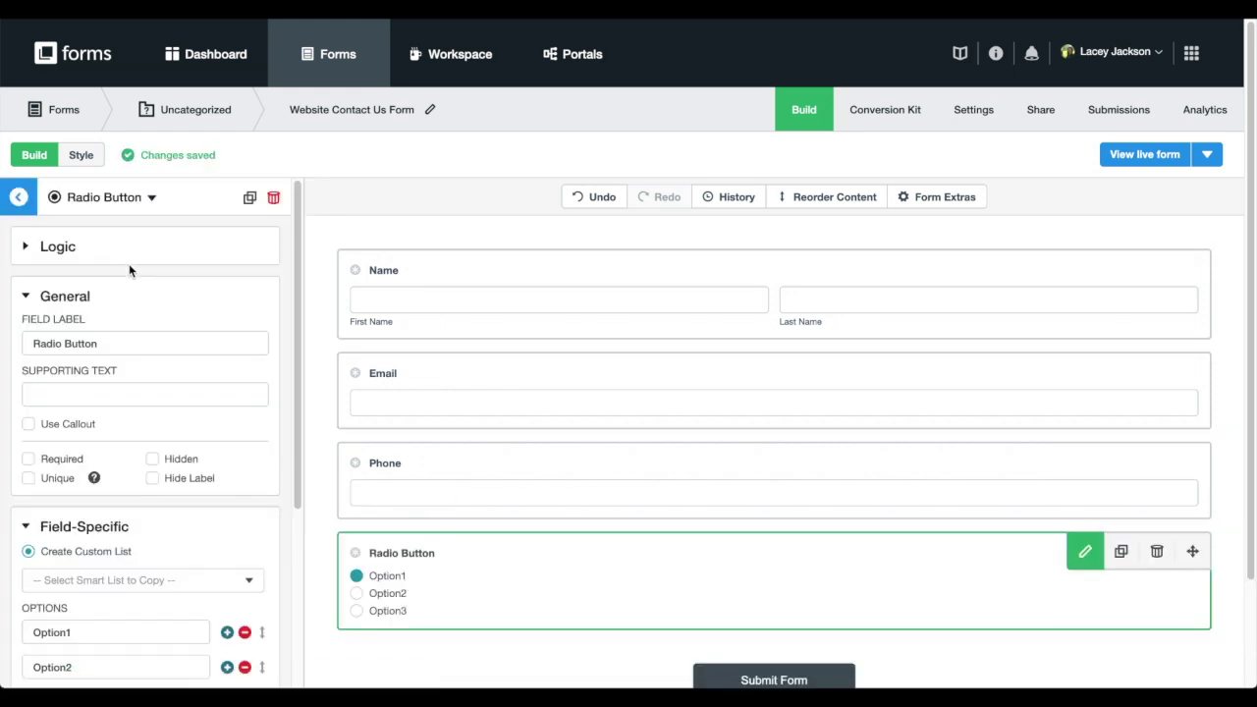
pyautogui.click(127, 343)
pyautogui.hotkey('ctrl', 'a')
pyautogui.write('Company Siz')
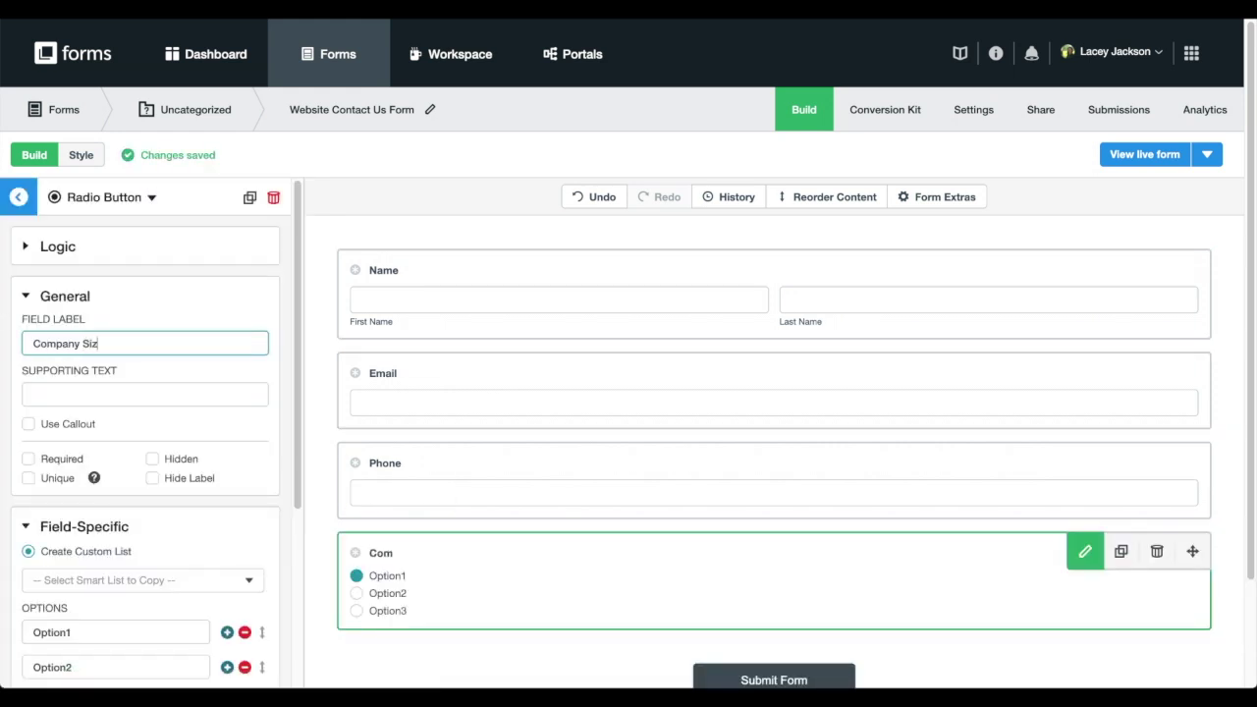
pyautogui.write('e')
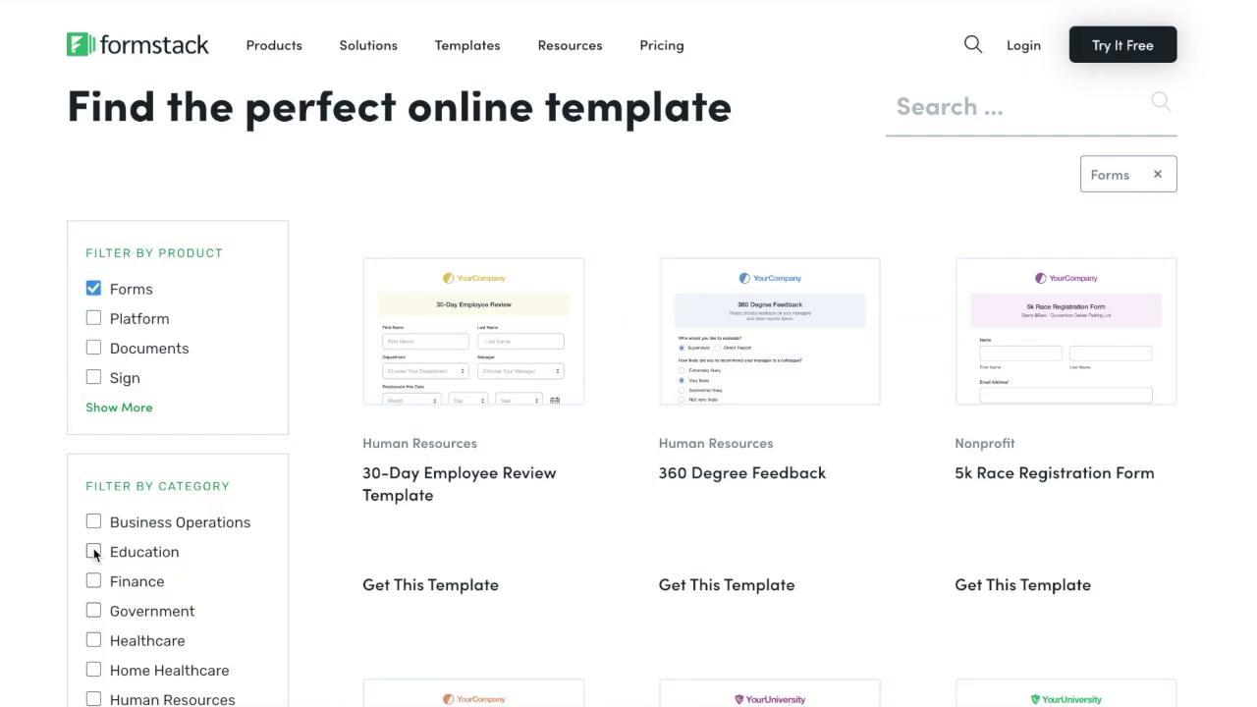
# Browse the template gallery, ending on the Healthcare category filter
pyautogui.click(93, 550)
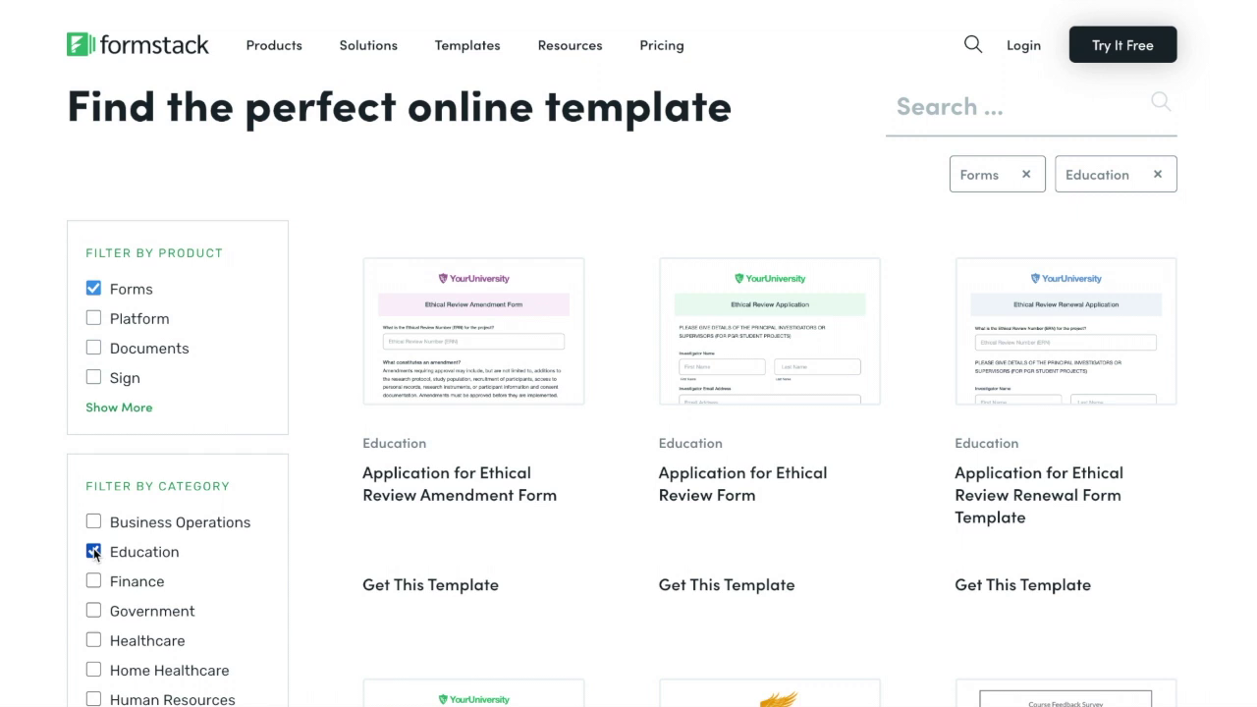
pyautogui.click(93, 610)
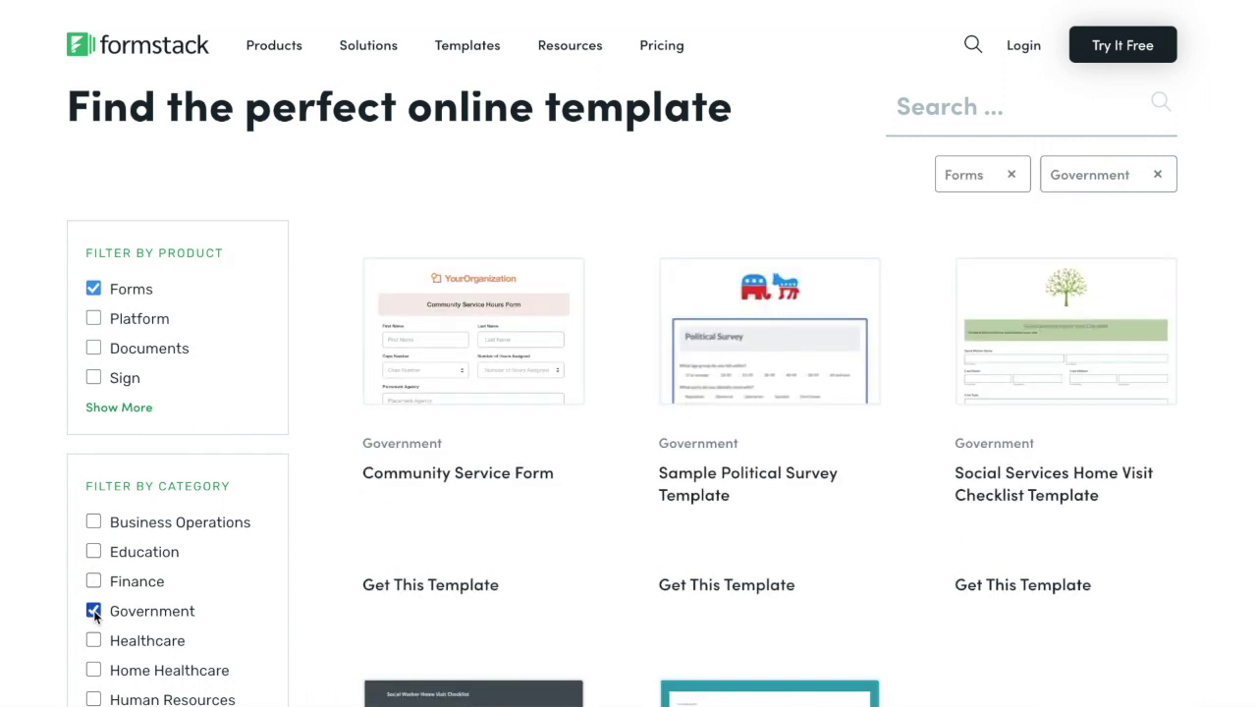
pyautogui.click(94, 637)
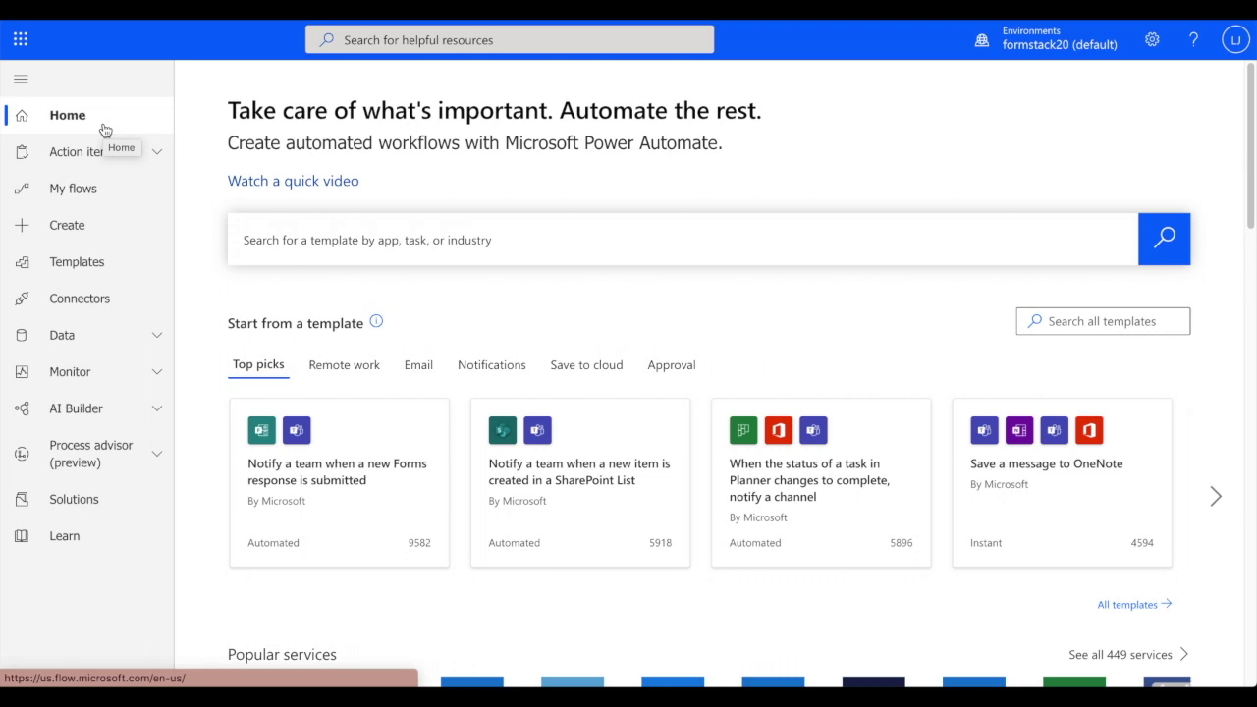
# Start a flow from the Formstack Forms connector's 'Triggers when a form is submitted' trigger
pyautogui.click(96, 308)
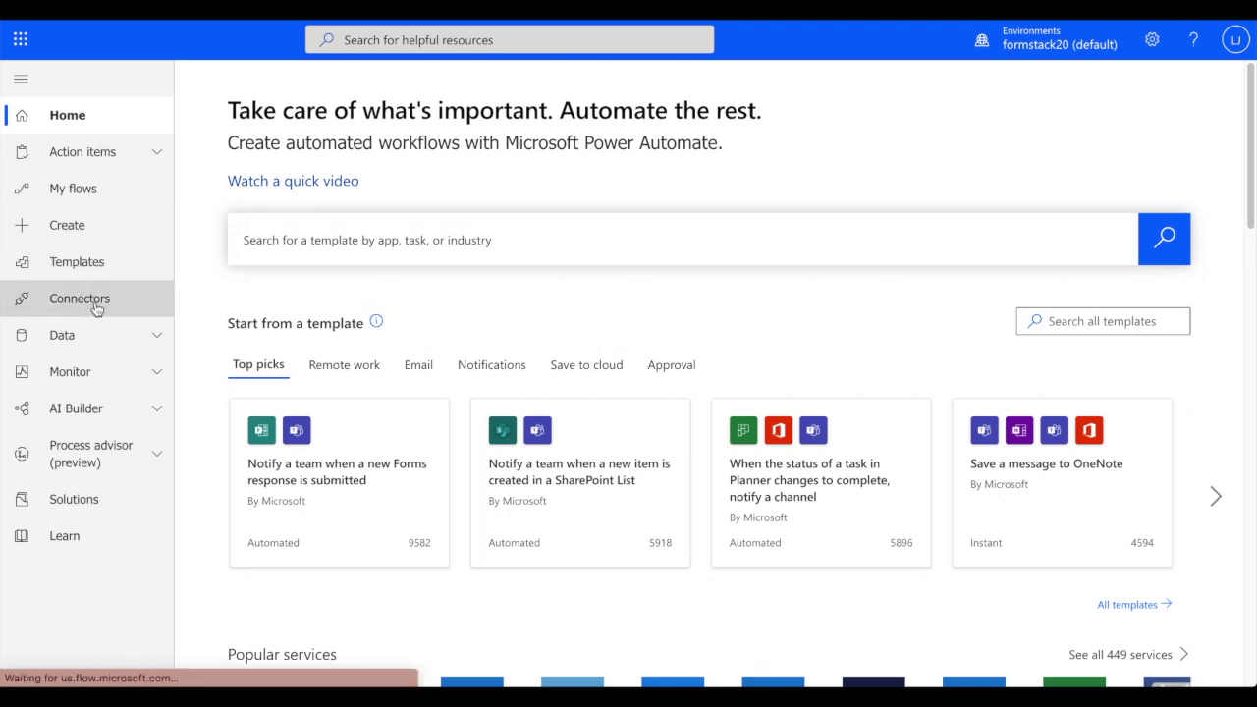
pyautogui.write('Formstack')
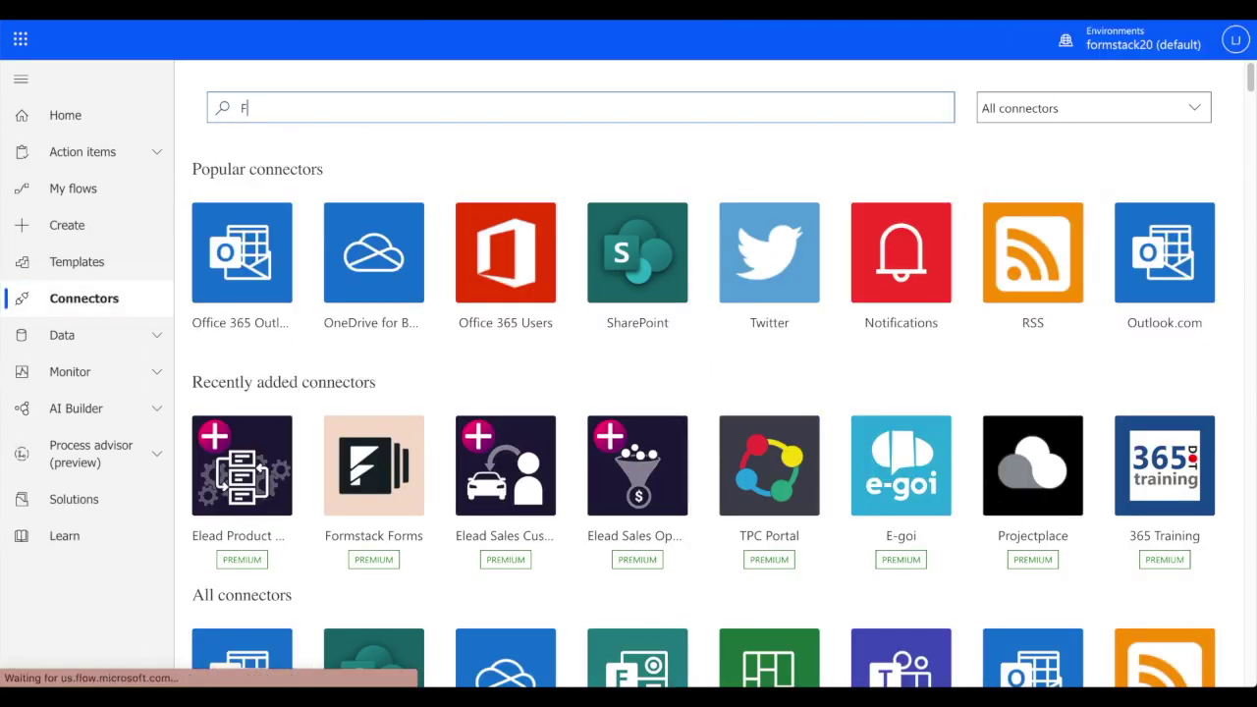
pyautogui.click(268, 273)
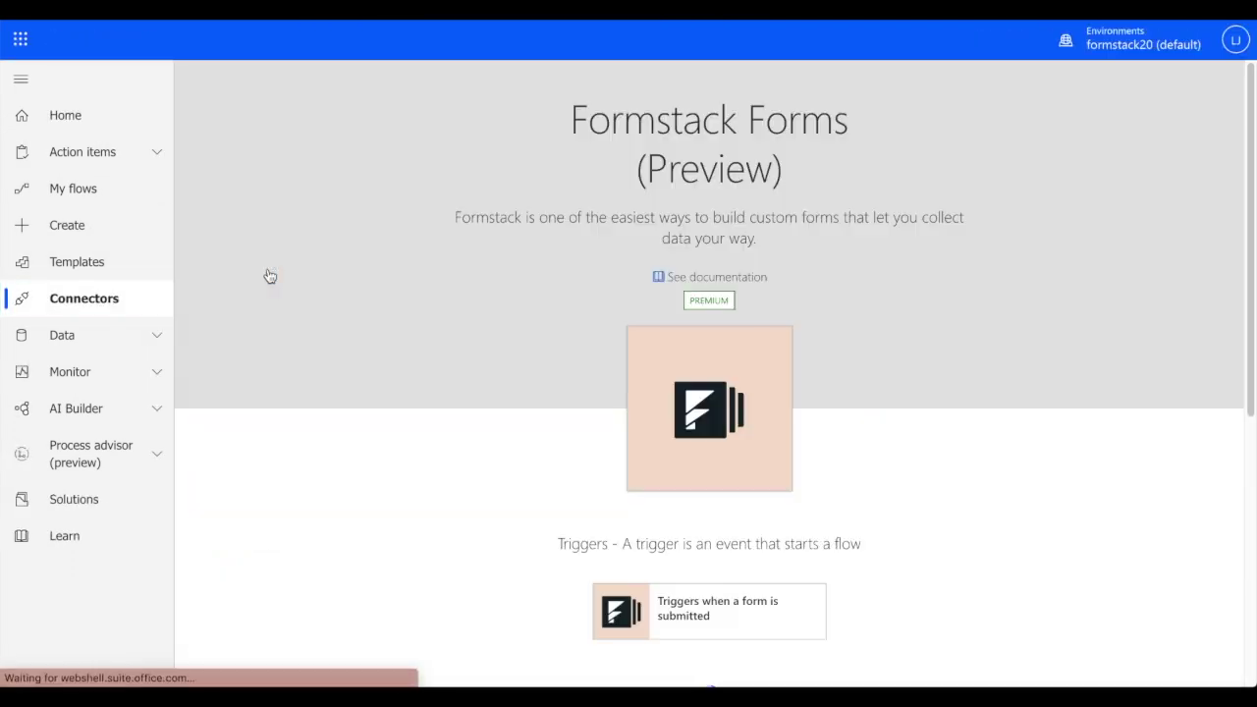
pyautogui.scroll(-1, 623, 396)
pyautogui.click(673, 513)
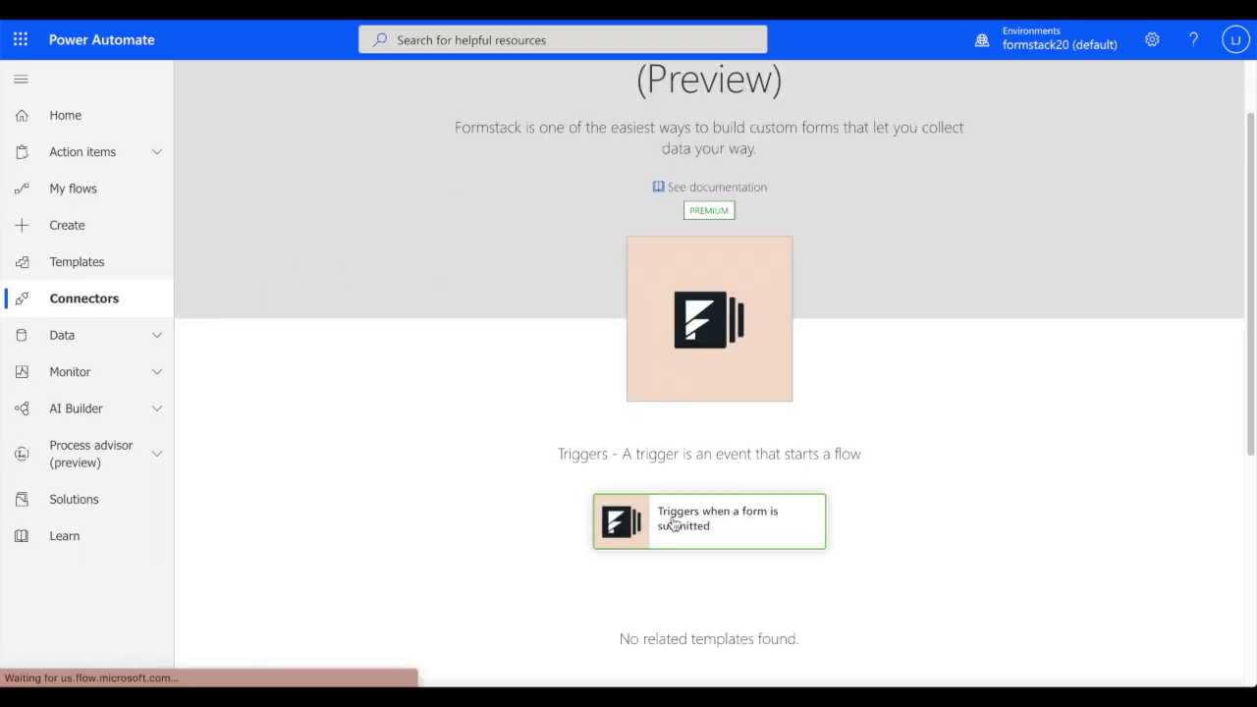
# Sign in to Formstack and set Website Contact Us Form as the trigger form
pyautogui.click(701, 235)
pyautogui.scroll(-1, 1027, 432)
pyautogui.click(951, 588)
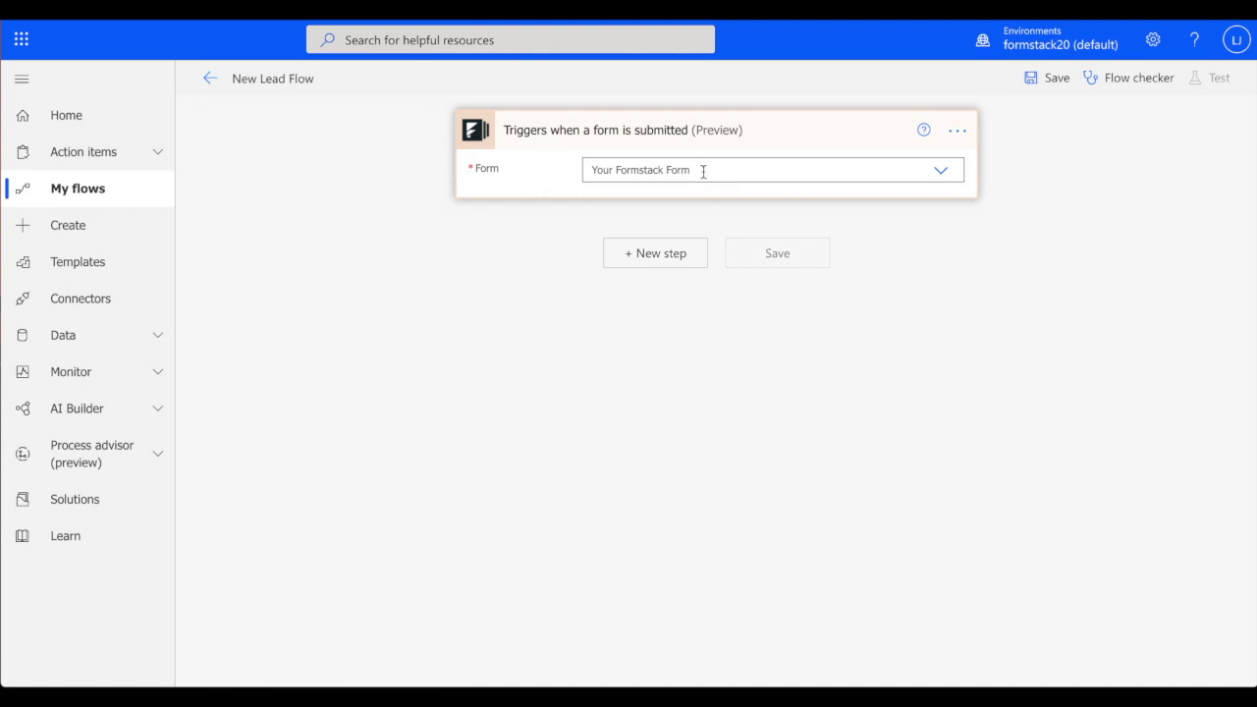
pyautogui.click(632, 167)
pyautogui.write('Website')
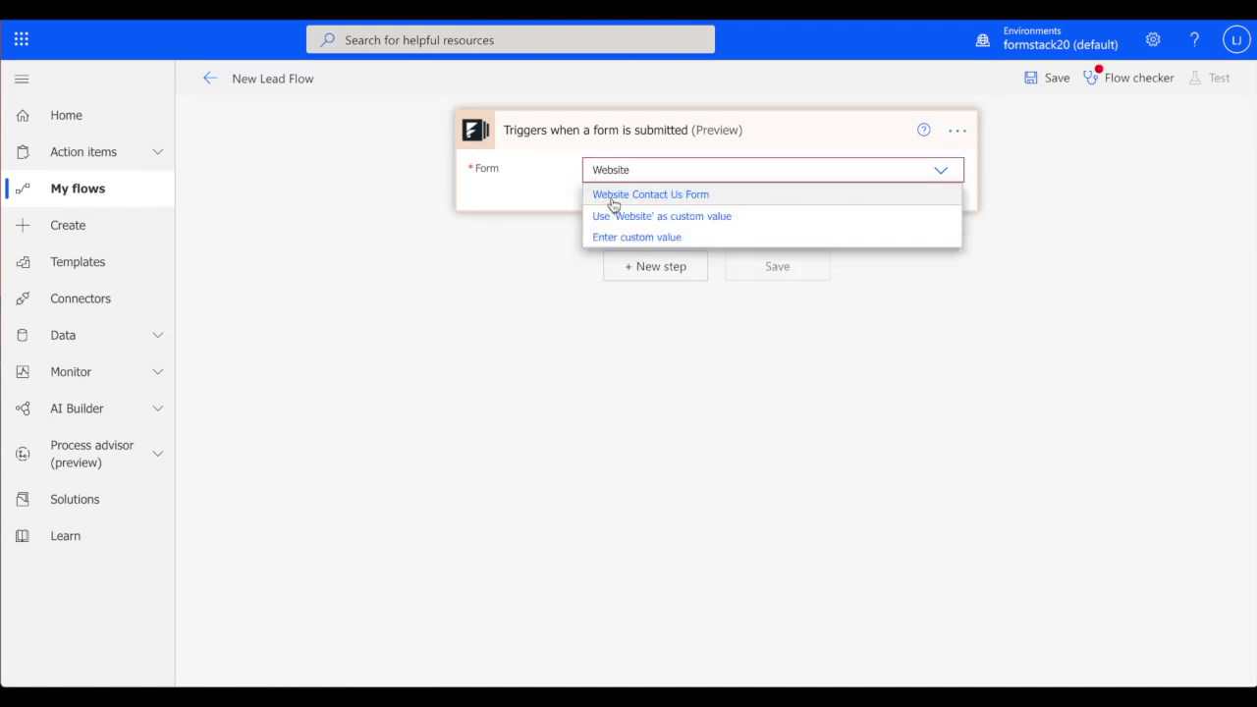
pyautogui.click(613, 203)
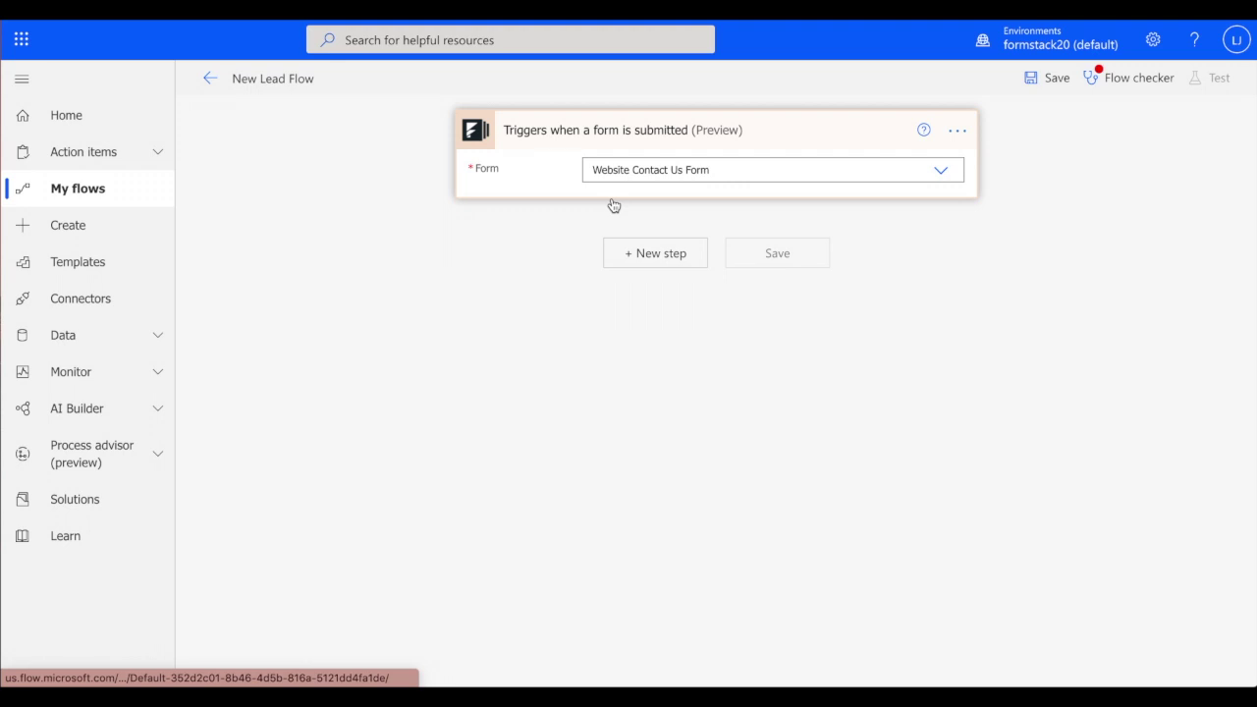
pyautogui.click(651, 253)
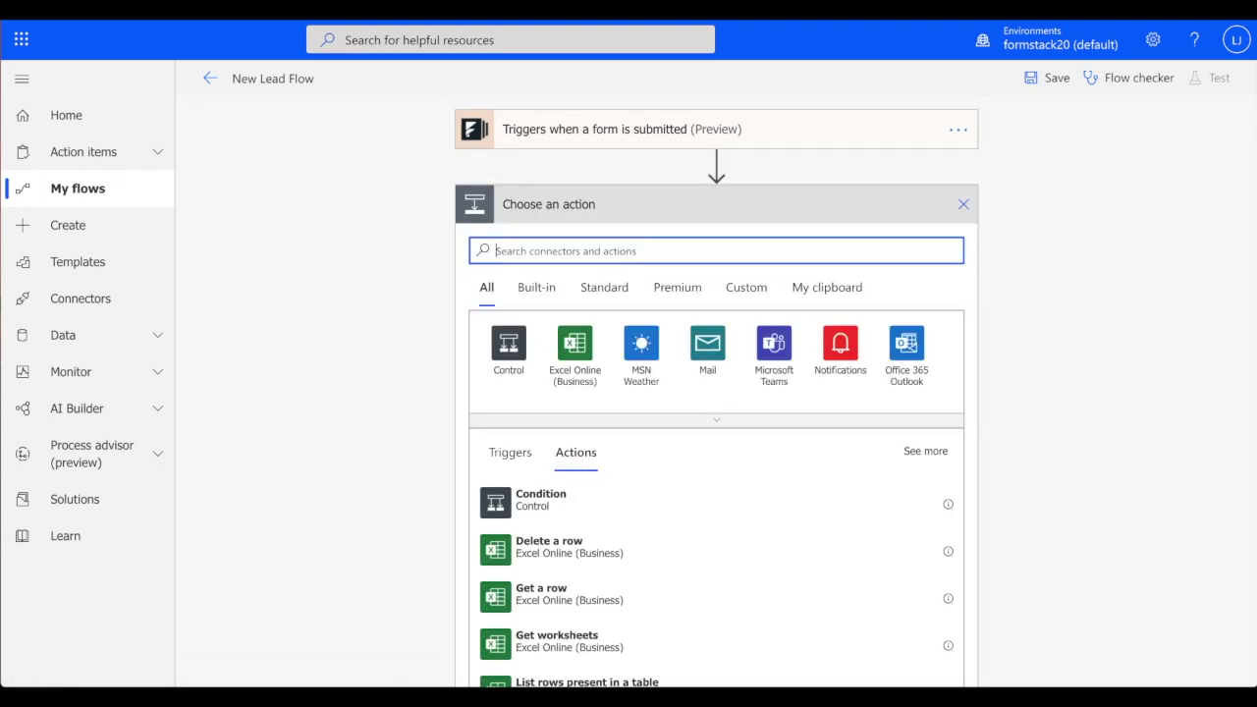
# Add a Dynamics 365 'Create a new record' action with Organization Formstack and Entity Contacts
pyautogui.write('Dynamics')
pyautogui.click(637, 344)
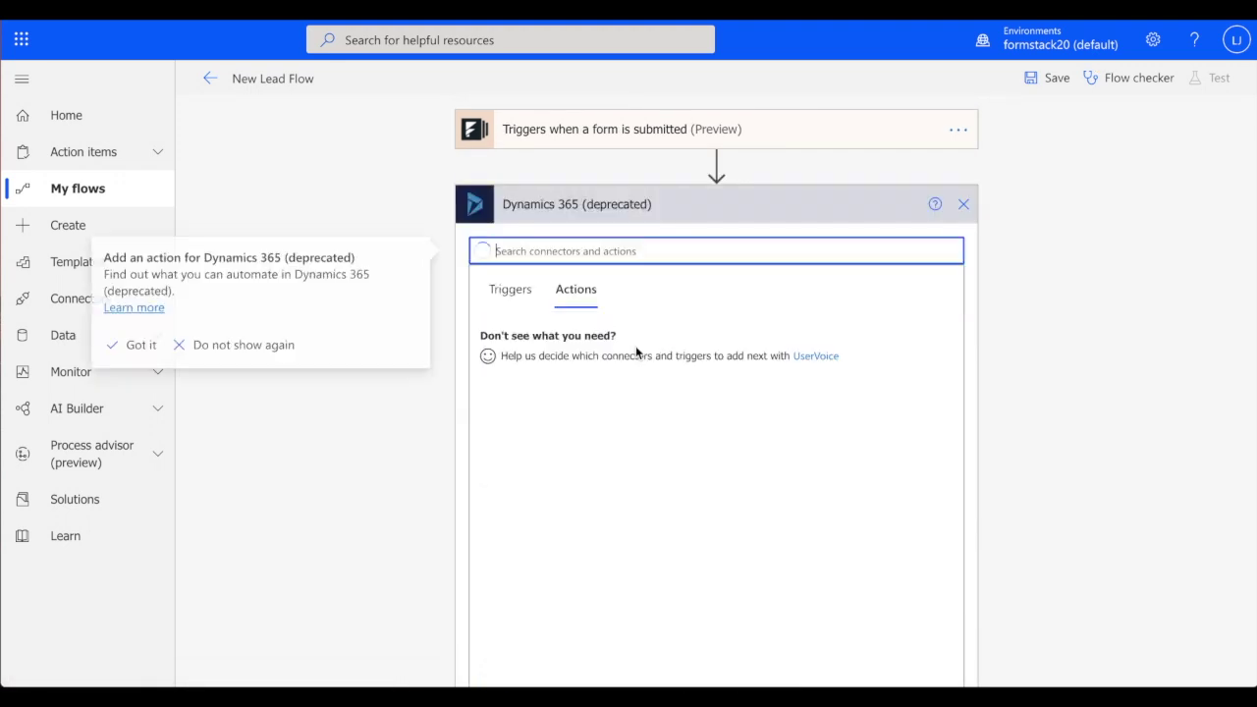
pyautogui.click(636, 345)
pyautogui.click(667, 245)
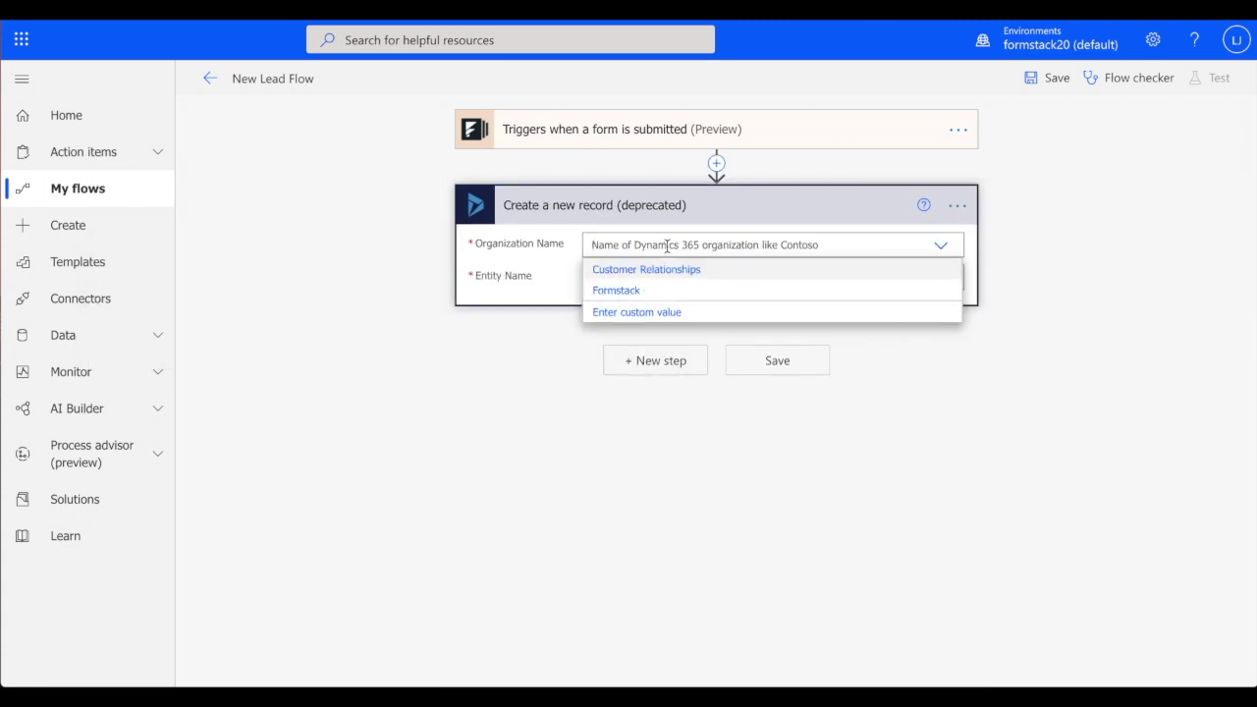
pyautogui.click(648, 290)
pyautogui.click(652, 279)
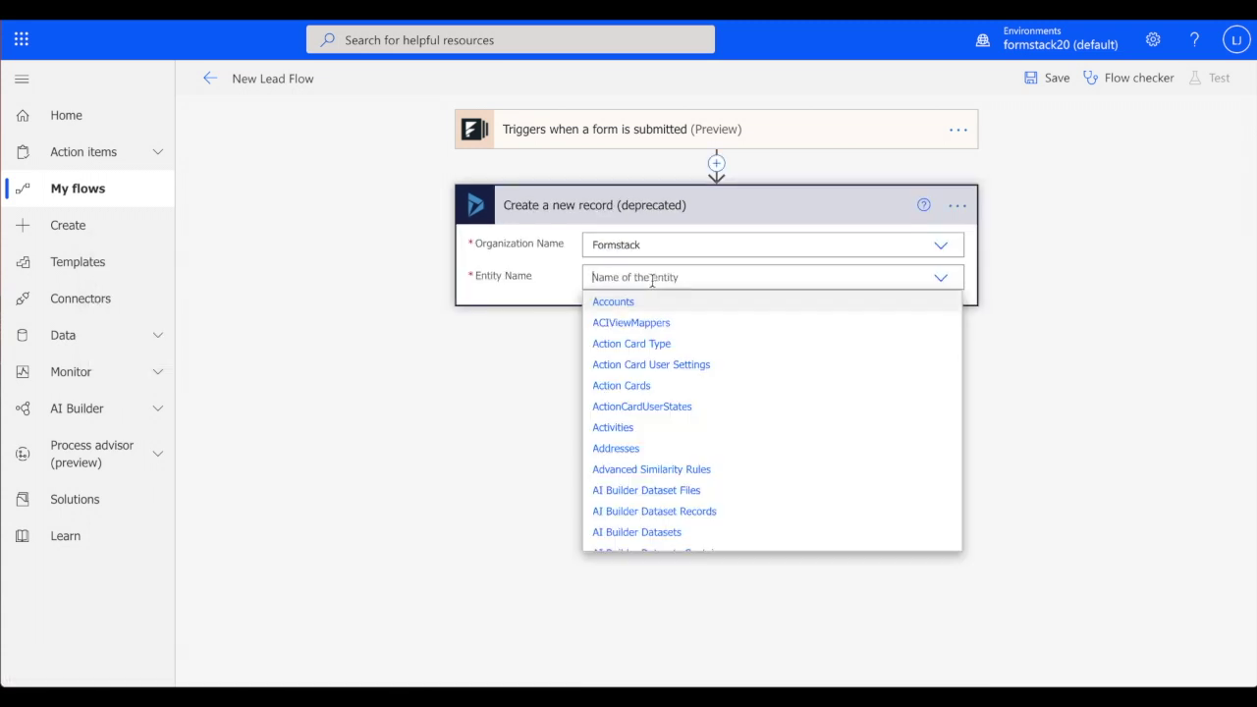
pyautogui.write('Contacts')
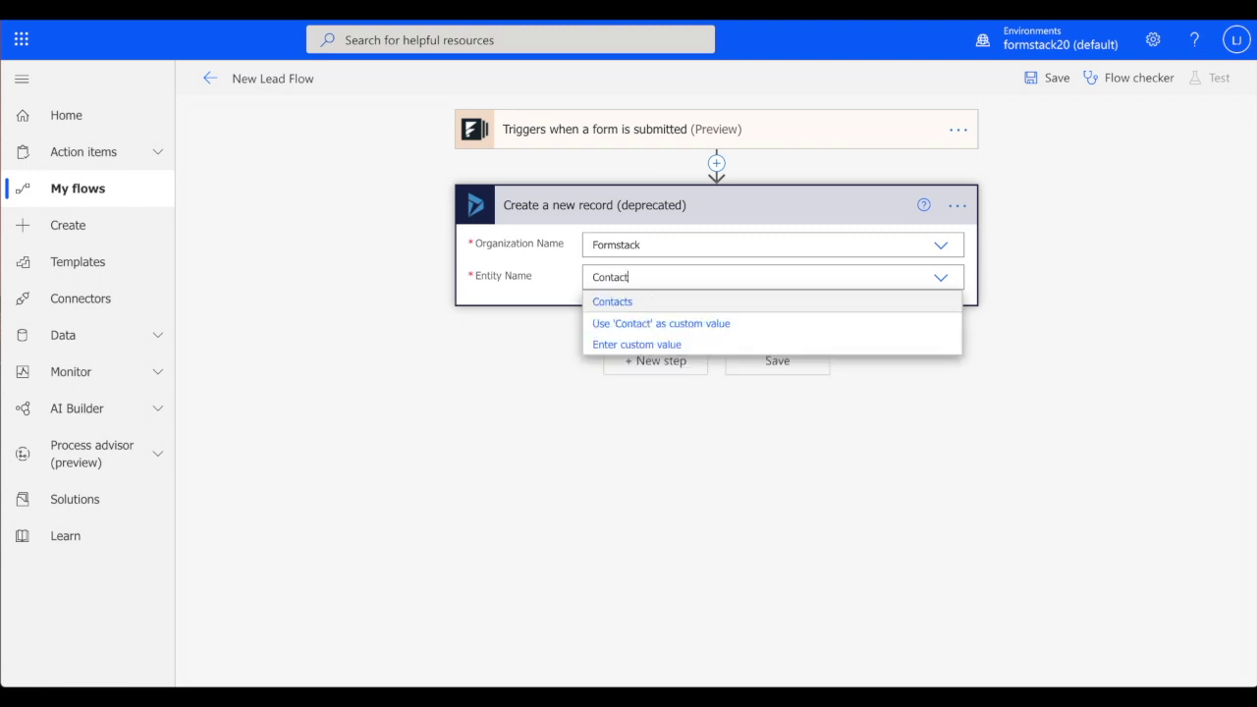
pyautogui.click(627, 301)
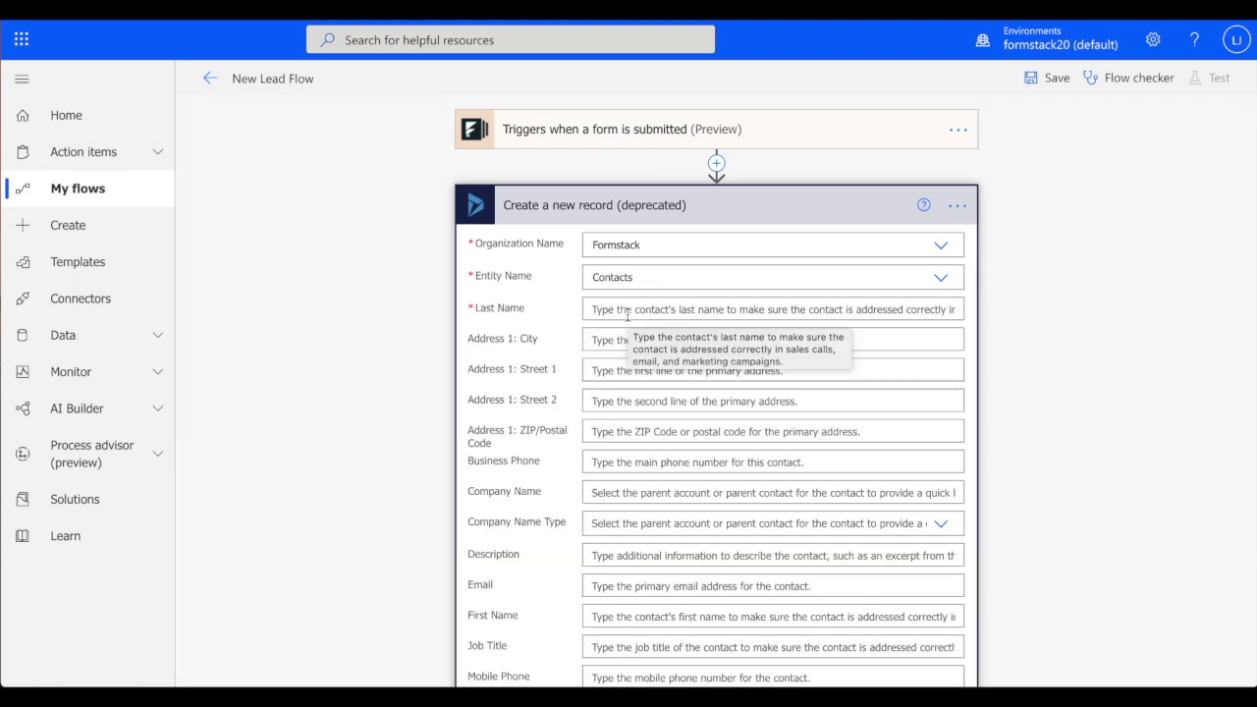
# Map the form's last name, Phone and Company Name into Last Name, Business Phone and Company Name
pyautogui.click(626, 308)
pyautogui.click(1006, 443)
pyautogui.write('la')
pyautogui.click(996, 523)
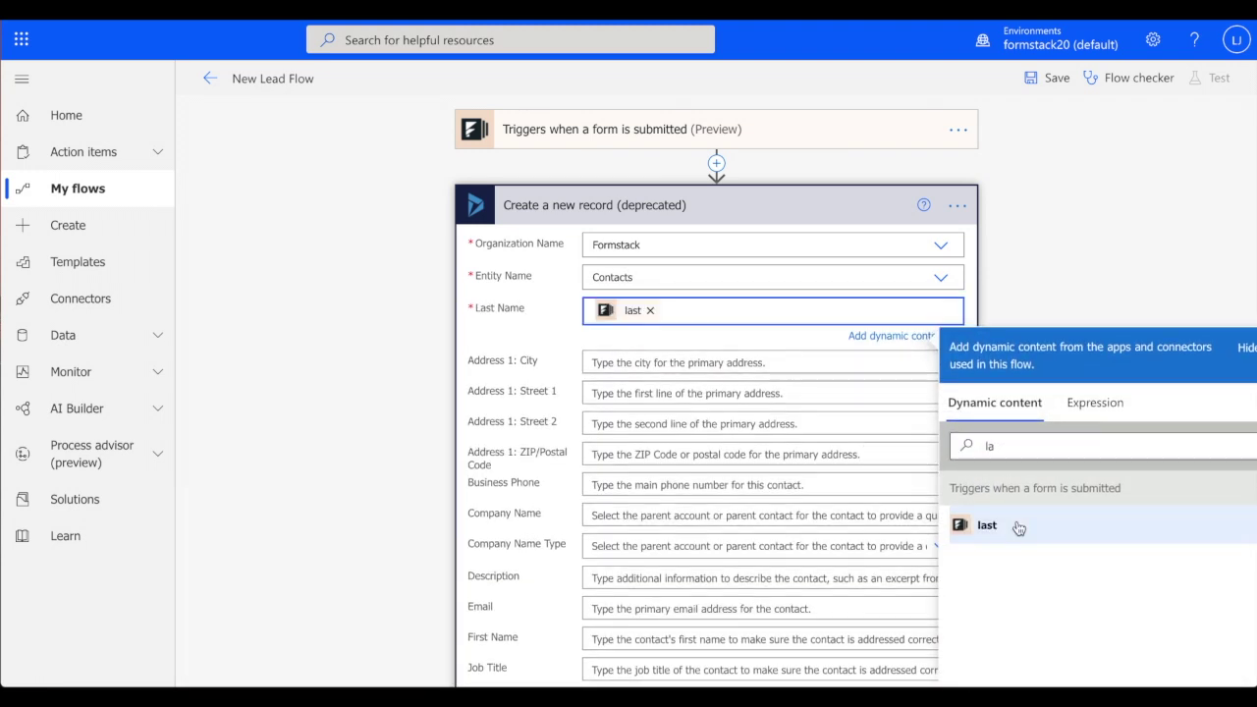
pyautogui.click(707, 466)
pyautogui.click(1006, 597)
pyautogui.write('pho')
pyautogui.click(994, 676)
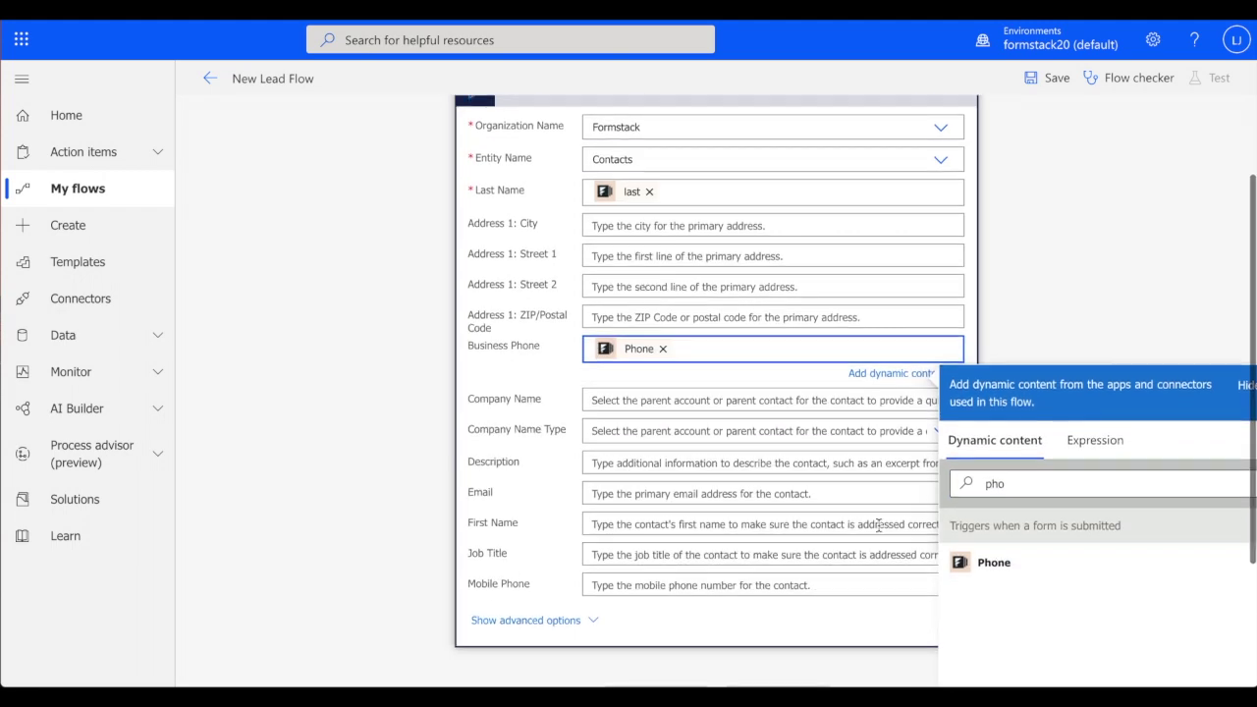
pyautogui.click(785, 379)
pyautogui.click(1040, 517)
pyautogui.write('co')
pyautogui.click(990, 595)
# Map Company Size into Description, plus Email and First Name, then save the flow
pyautogui.click(854, 432)
pyautogui.write('c')
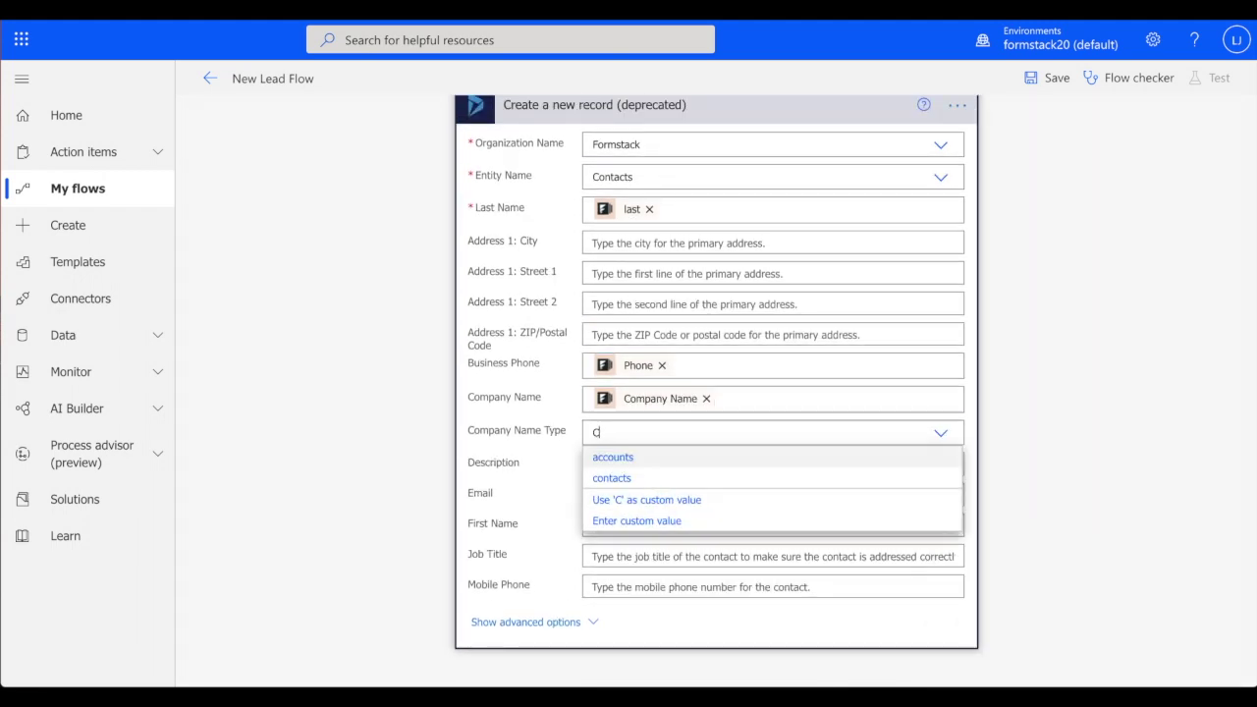
pyautogui.click(892, 463)
pyautogui.click(1023, 414)
pyautogui.write('com')
pyautogui.click(1021, 609)
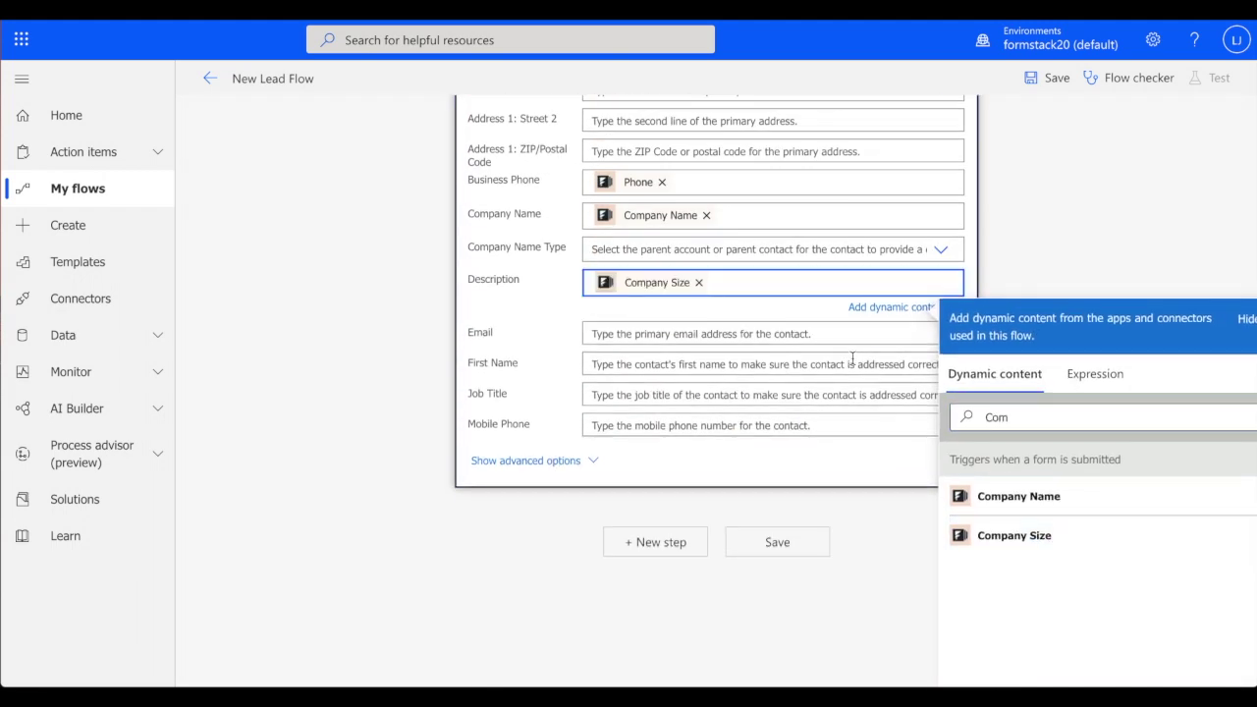
pyautogui.click(766, 330)
pyautogui.write('email')
pyautogui.click(994, 415)
pyautogui.click(766, 328)
pyautogui.click(967, 579)
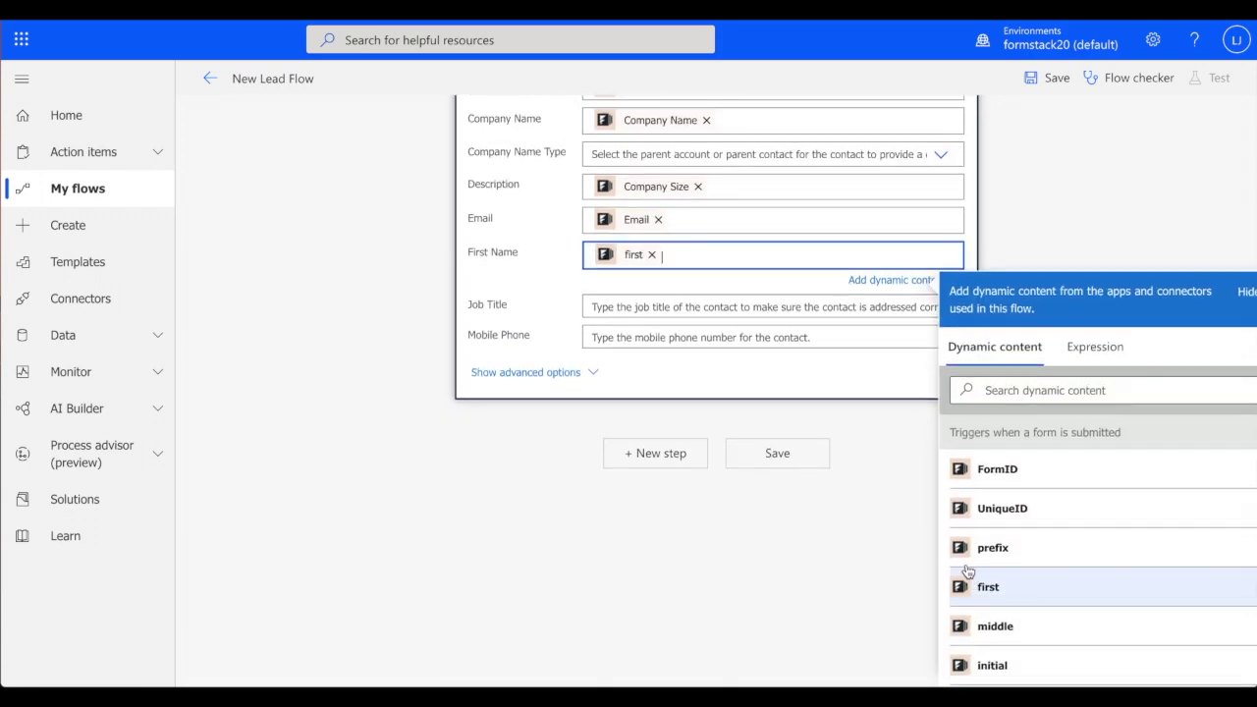
pyautogui.click(781, 460)
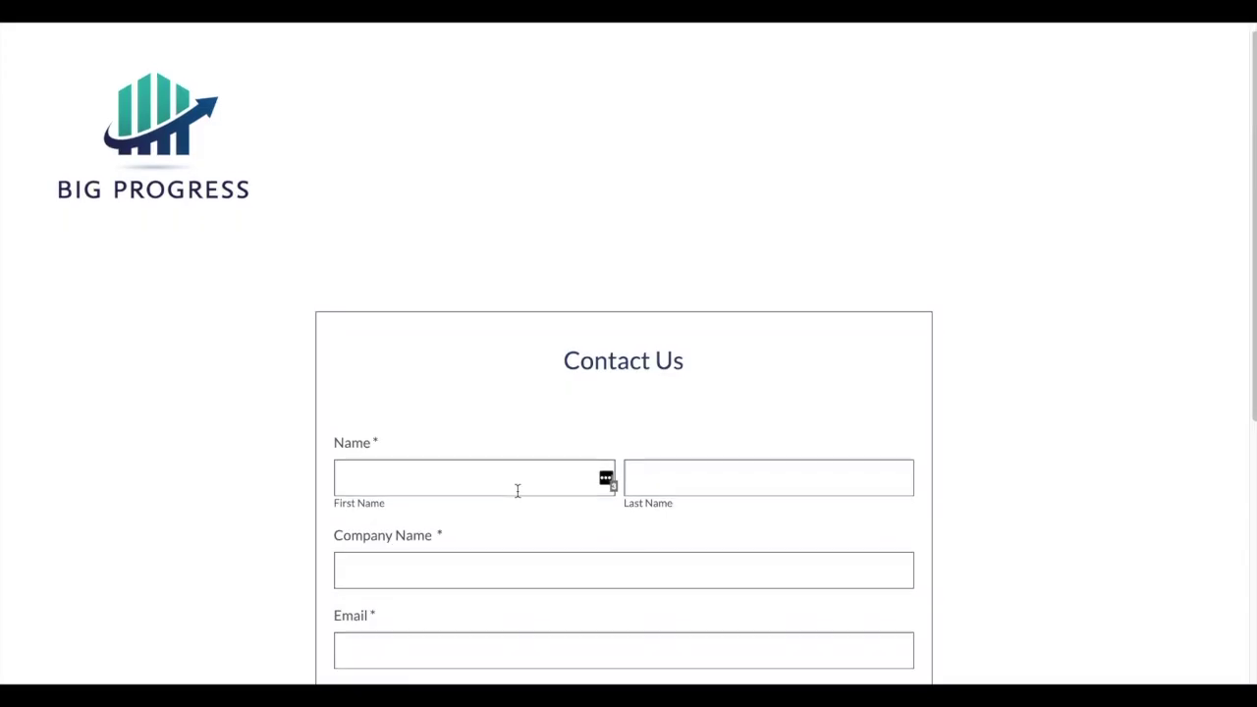
# Enter the test contact's name and email address in the live Contact Us form
pyautogui.scroll(-3, 517, 490)
pyautogui.click(456, 267)
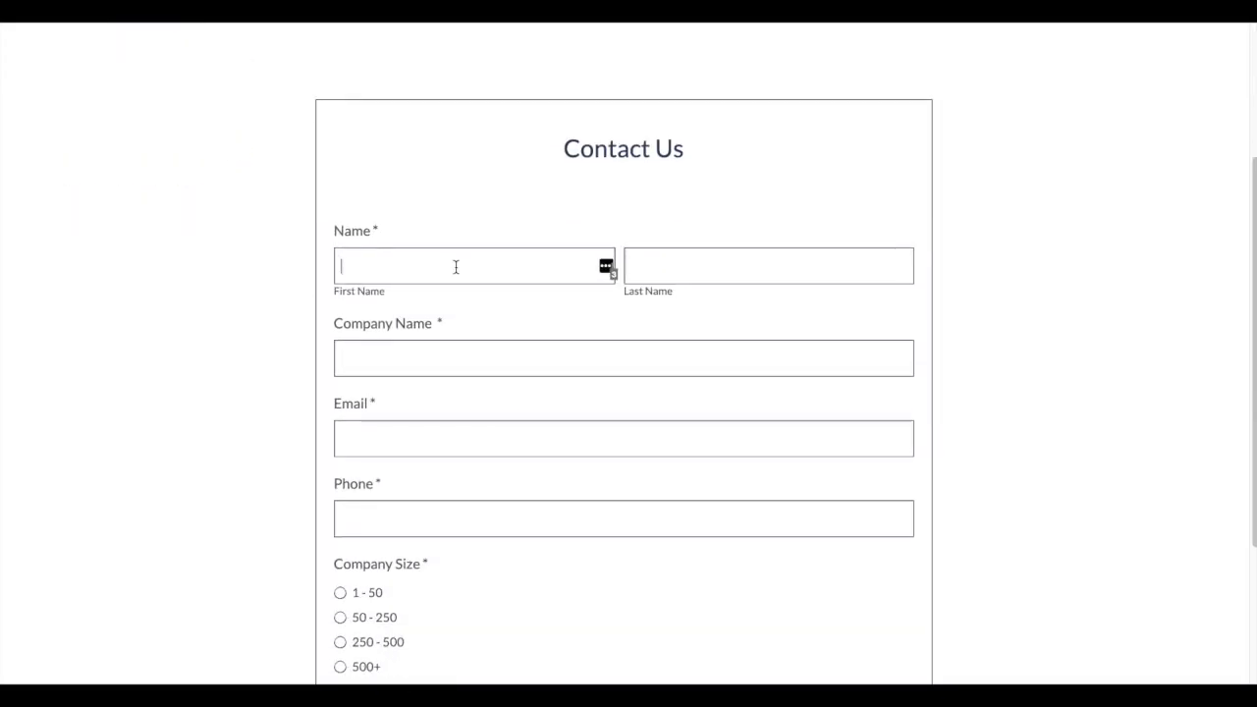
pyautogui.write('Swanson')
pyautogui.press('Tab')
pyautogui.write('Dun')
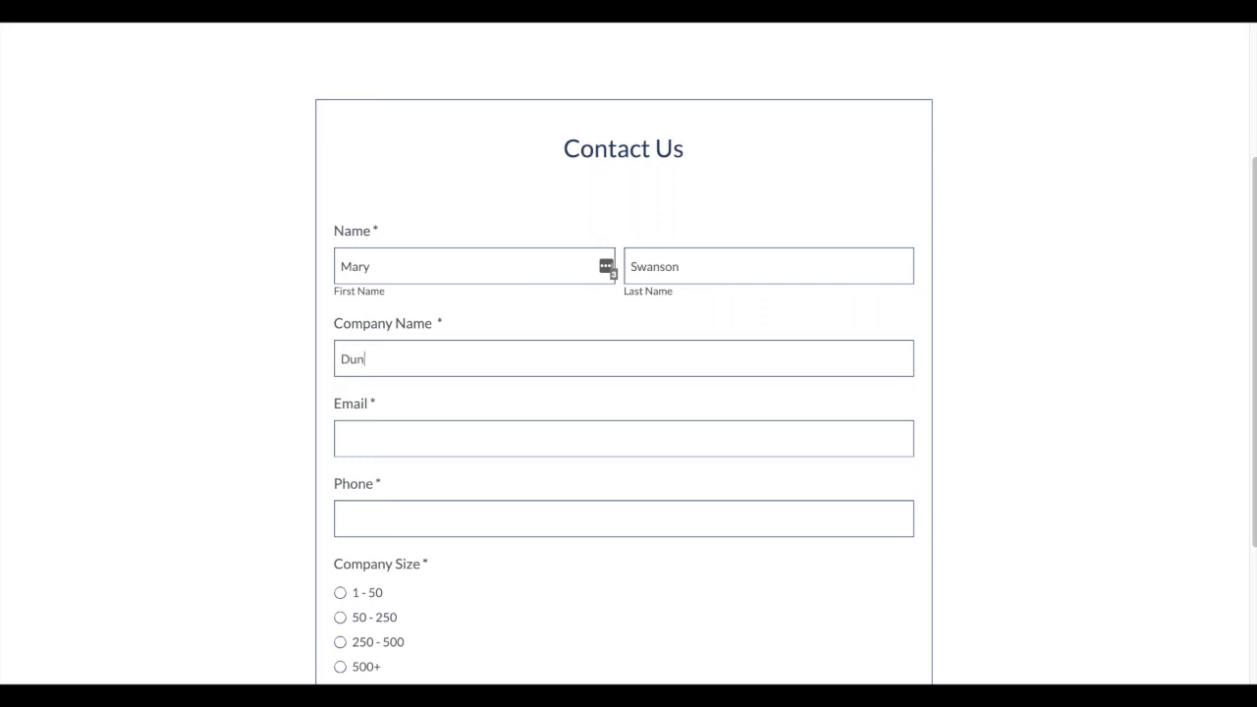
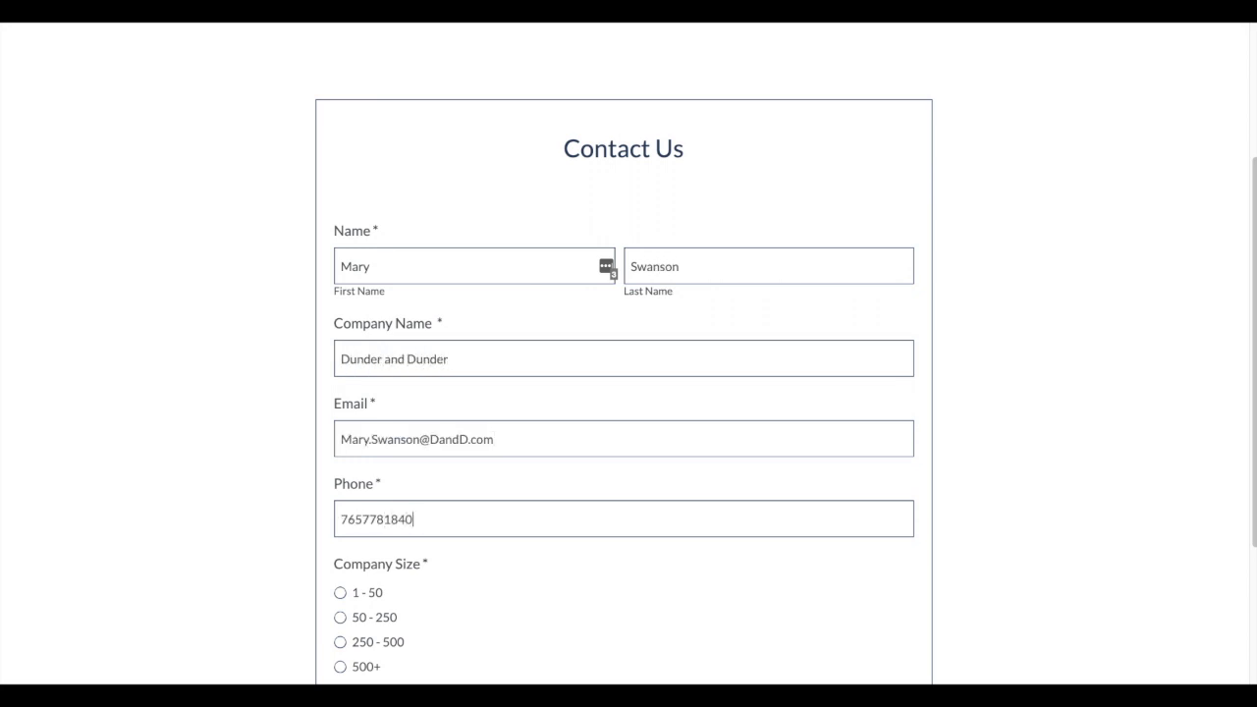
pyautogui.scroll(-2, 273, 366)
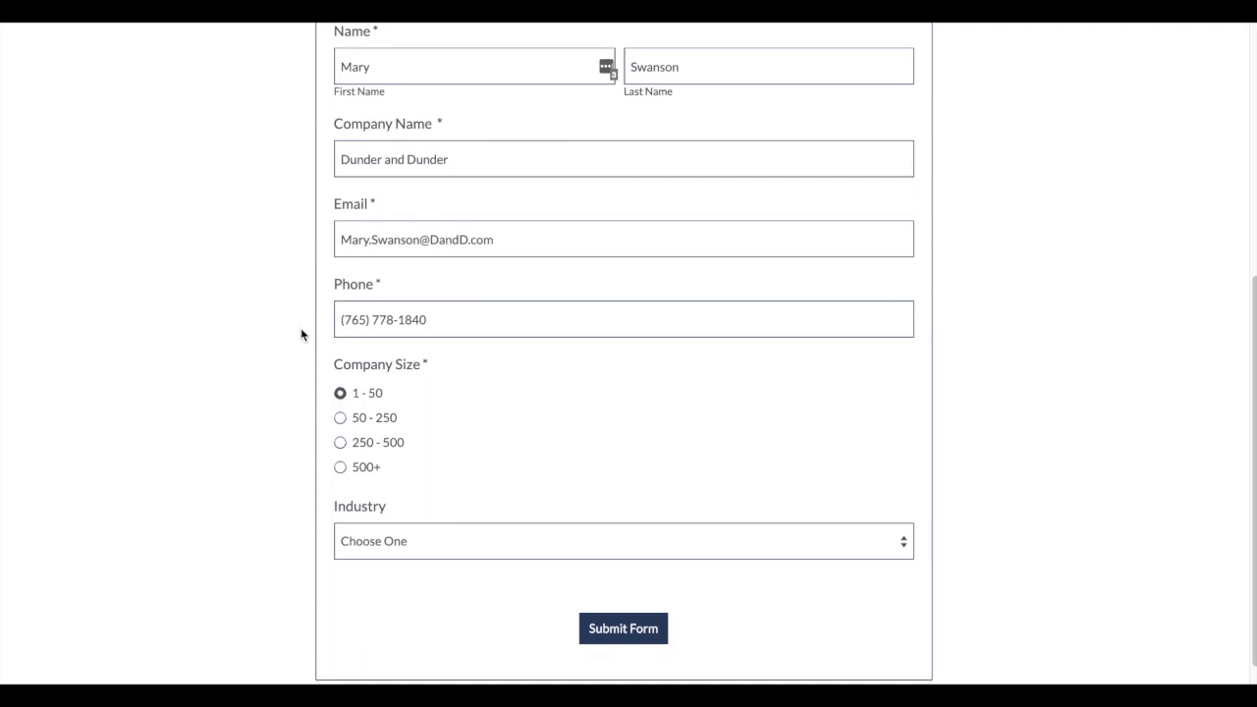
# Choose Education as the industry and submit the form
pyautogui.click(408, 542)
pyautogui.click(407, 573)
pyautogui.click(637, 629)
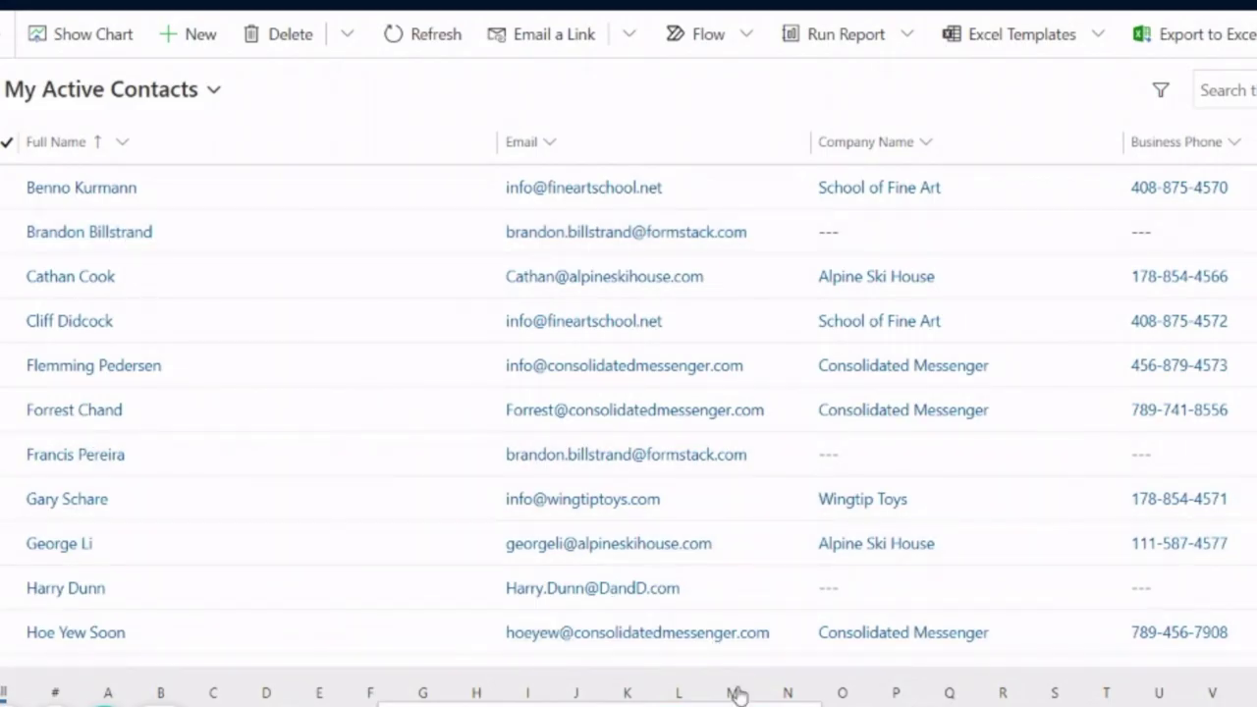
# Filter My Active Contacts to names starting with M and open the new test contact's record
pyautogui.click(734, 692)
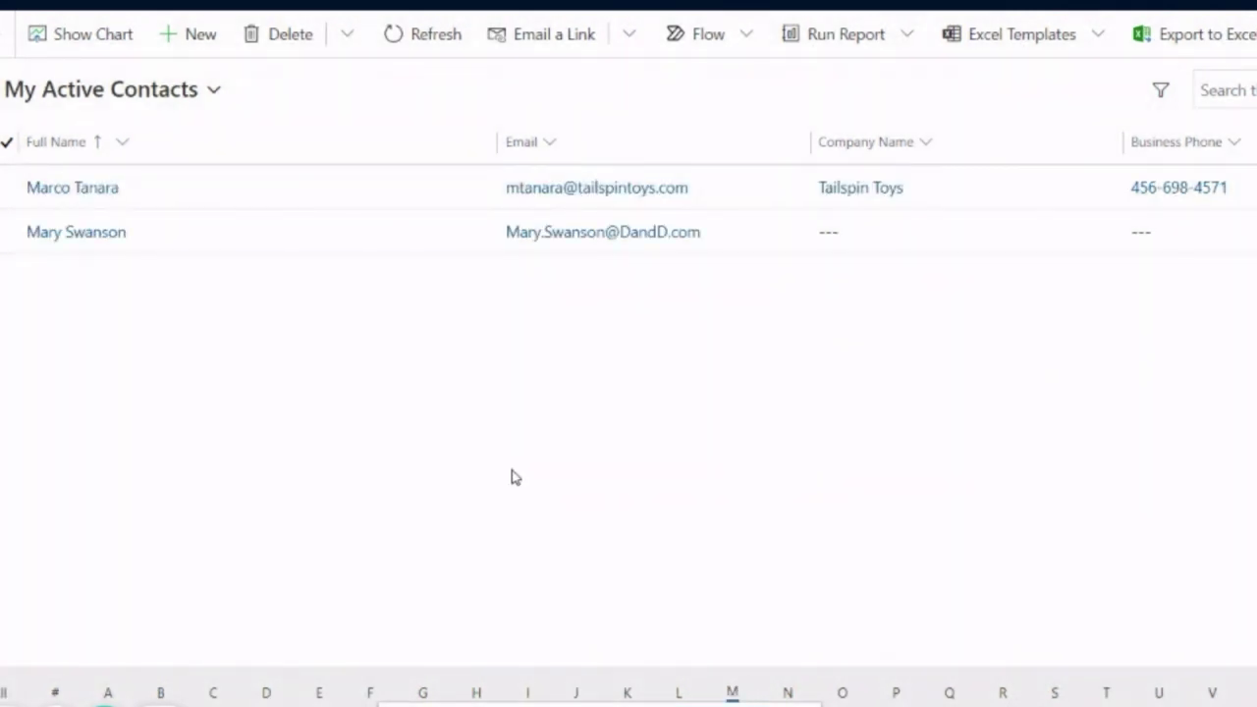
pyautogui.click(99, 244)
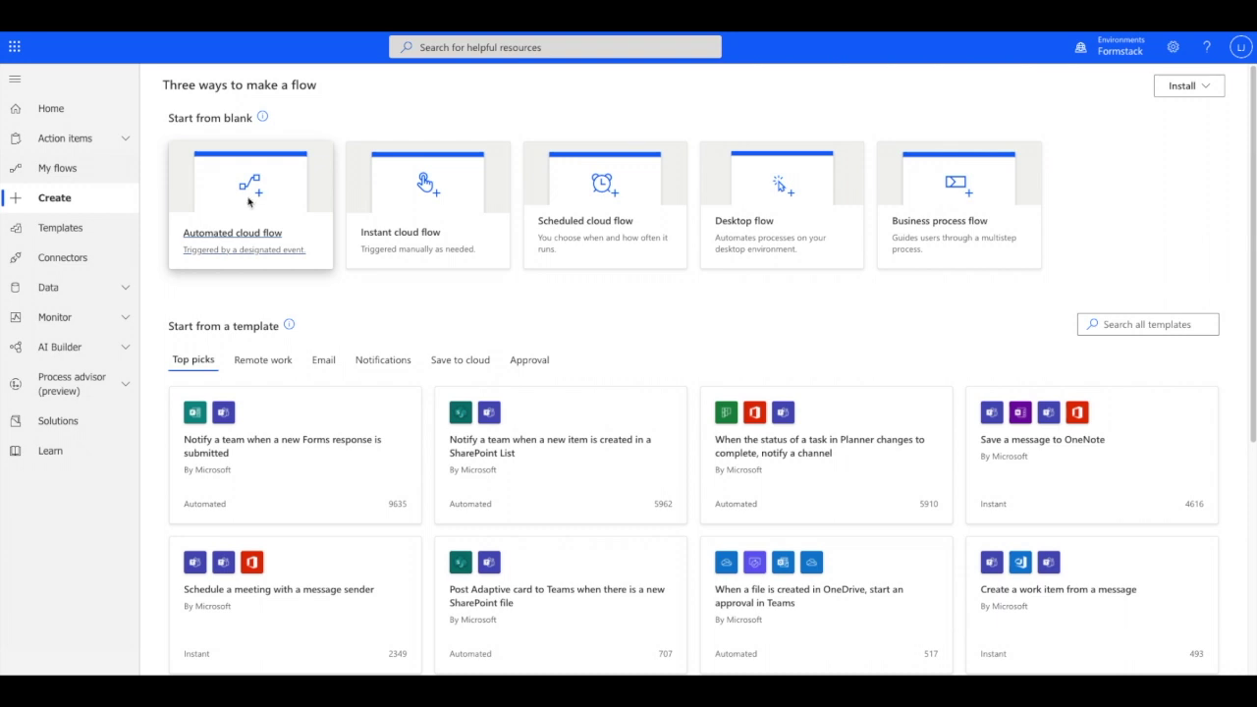
# Create the 'New Donation' automated flow with a Formstack form-submitted trigger on Alumni Donation Form
pyautogui.click(249, 200)
pyautogui.write('New Donation')
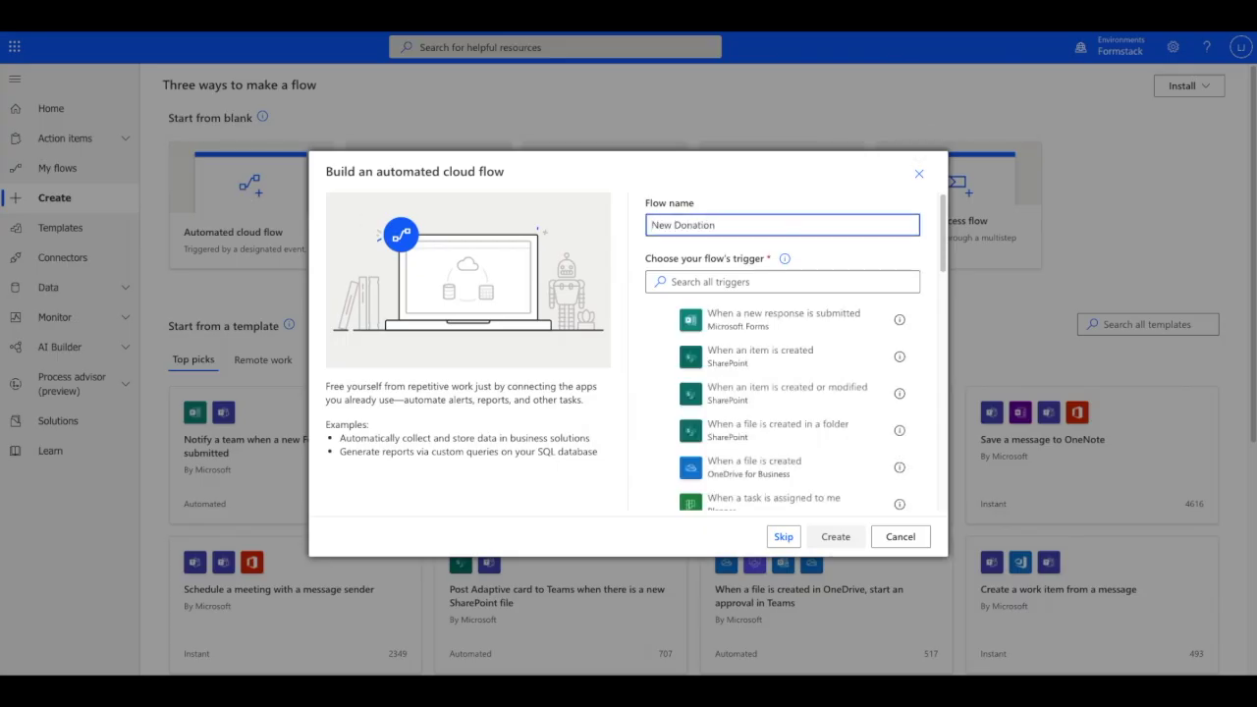
pyautogui.press('Tab')
pyautogui.write('Formstack')
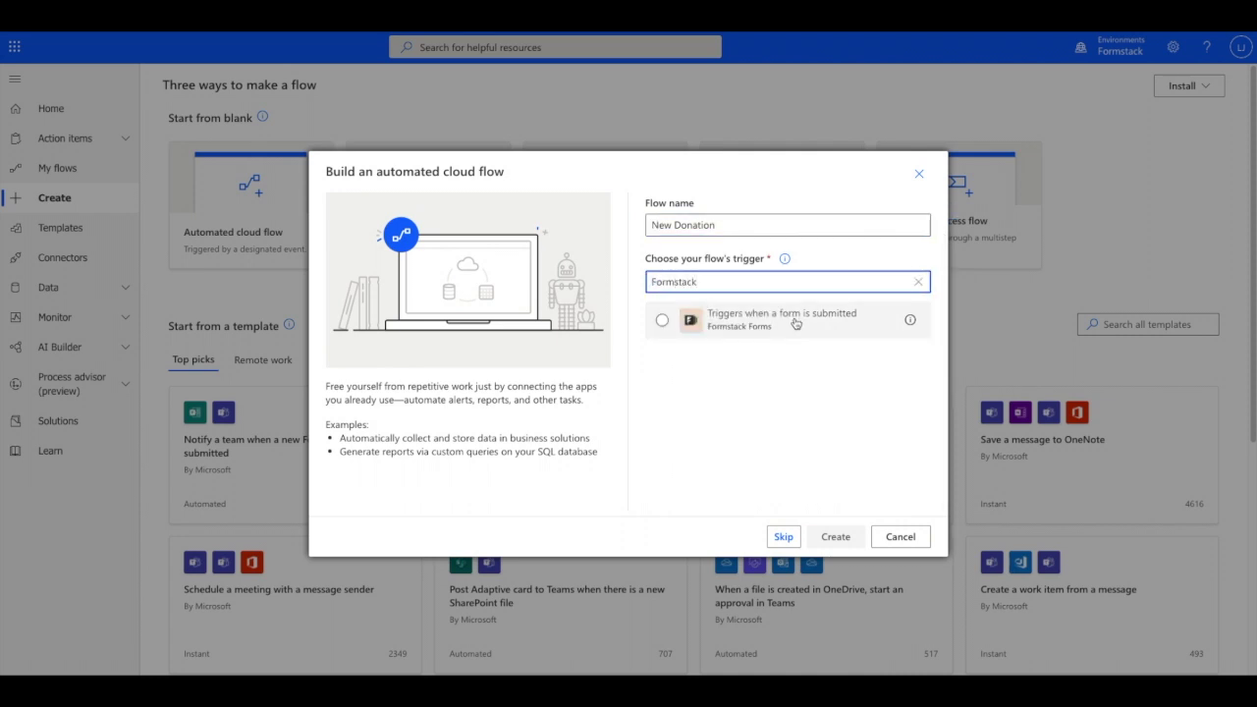
pyautogui.click(795, 320)
pyautogui.click(836, 537)
pyautogui.click(831, 153)
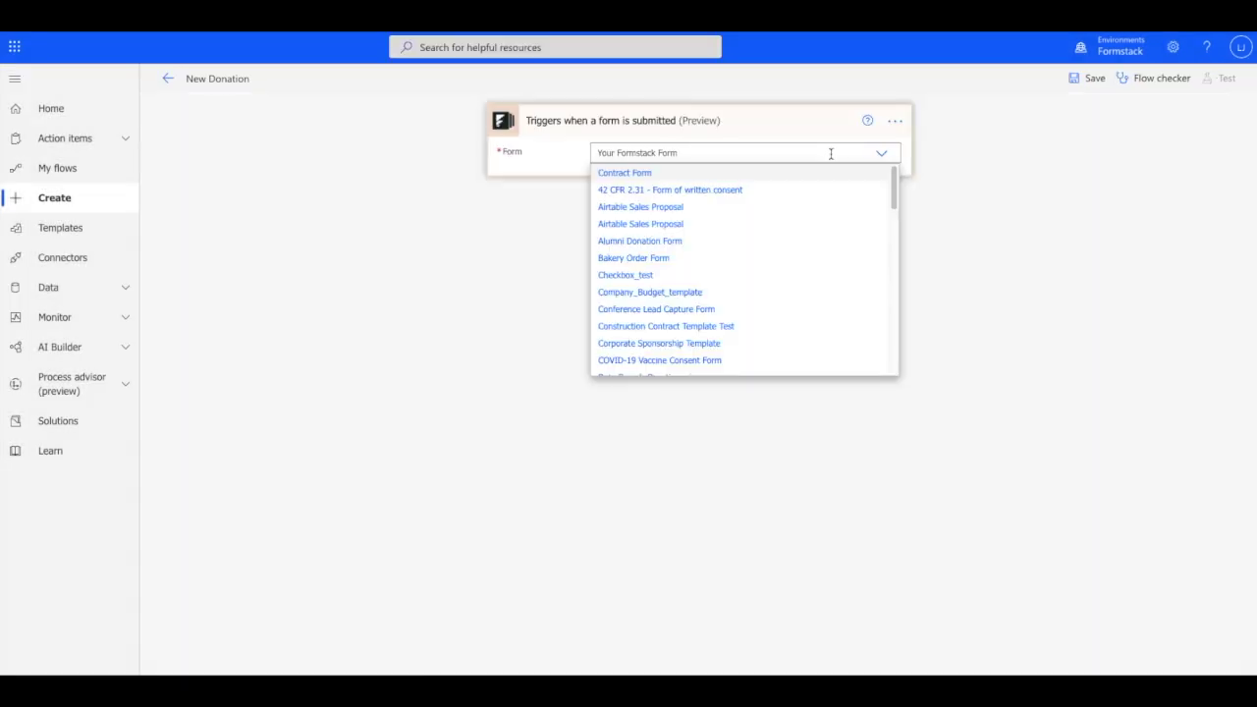
pyautogui.write('donation')
pyautogui.click(802, 171)
# Add an Excel 'Add a row into a table' step on Table1, mapping Name, Email and Donation Amount
pyautogui.click(662, 222)
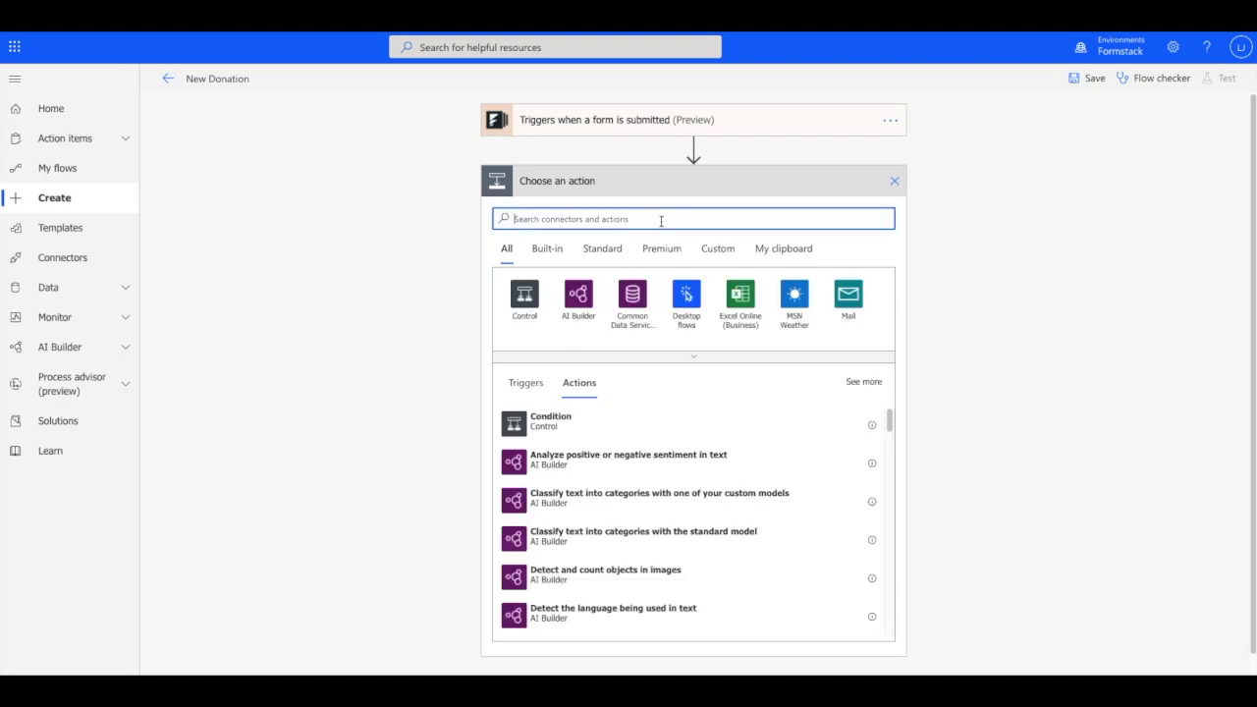
pyautogui.write('excel')
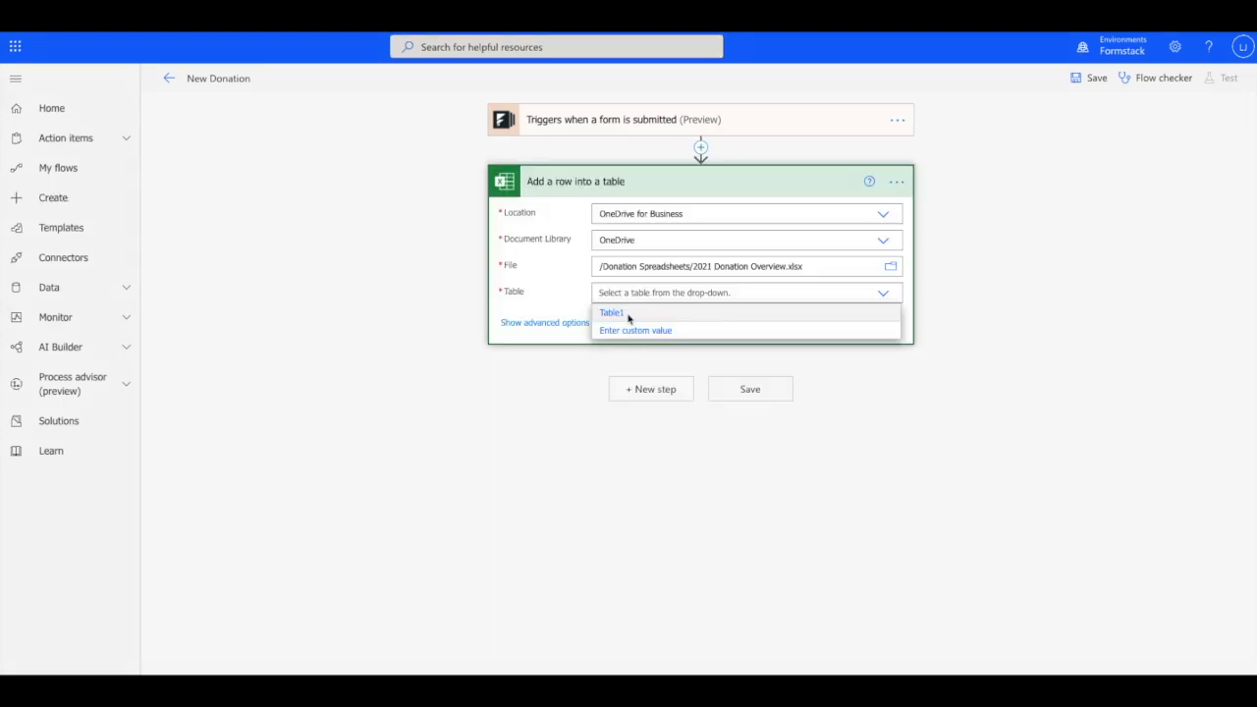
pyautogui.click(618, 314)
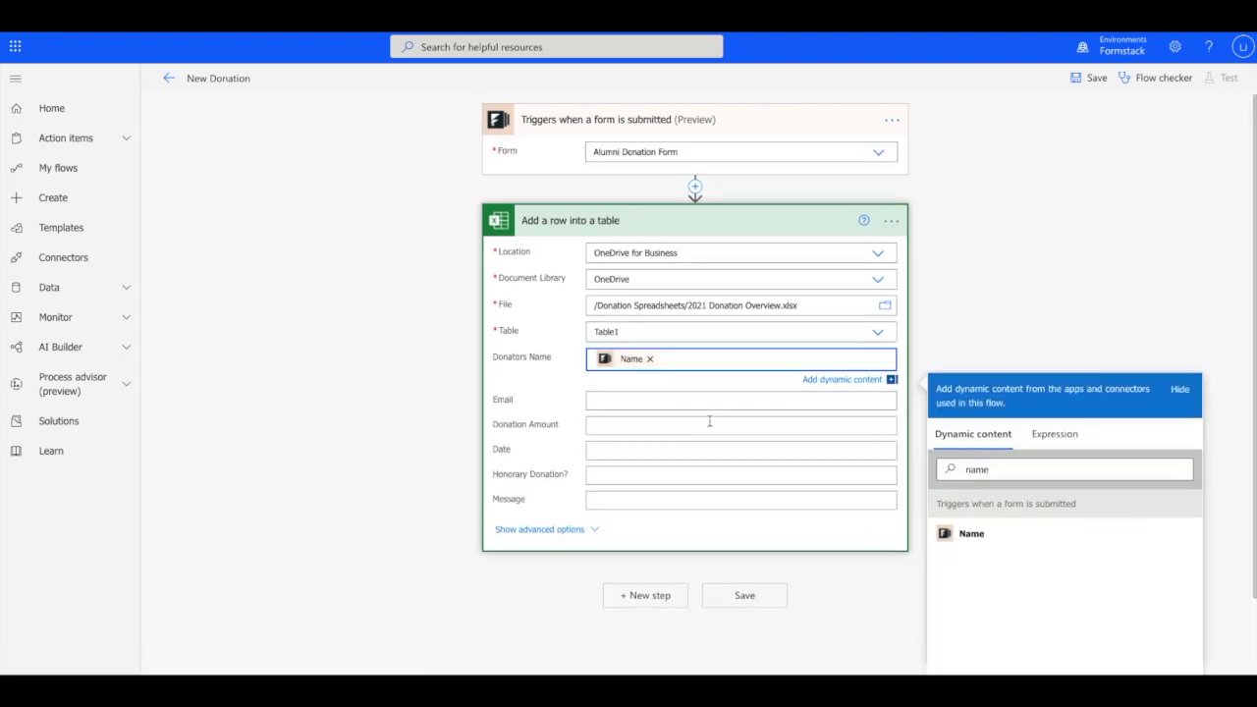
pyautogui.click(740, 384)
pyautogui.write('email')
pyautogui.click(975, 613)
pyautogui.click(740, 412)
pyautogui.write('amt')
pyautogui.click(975, 612)
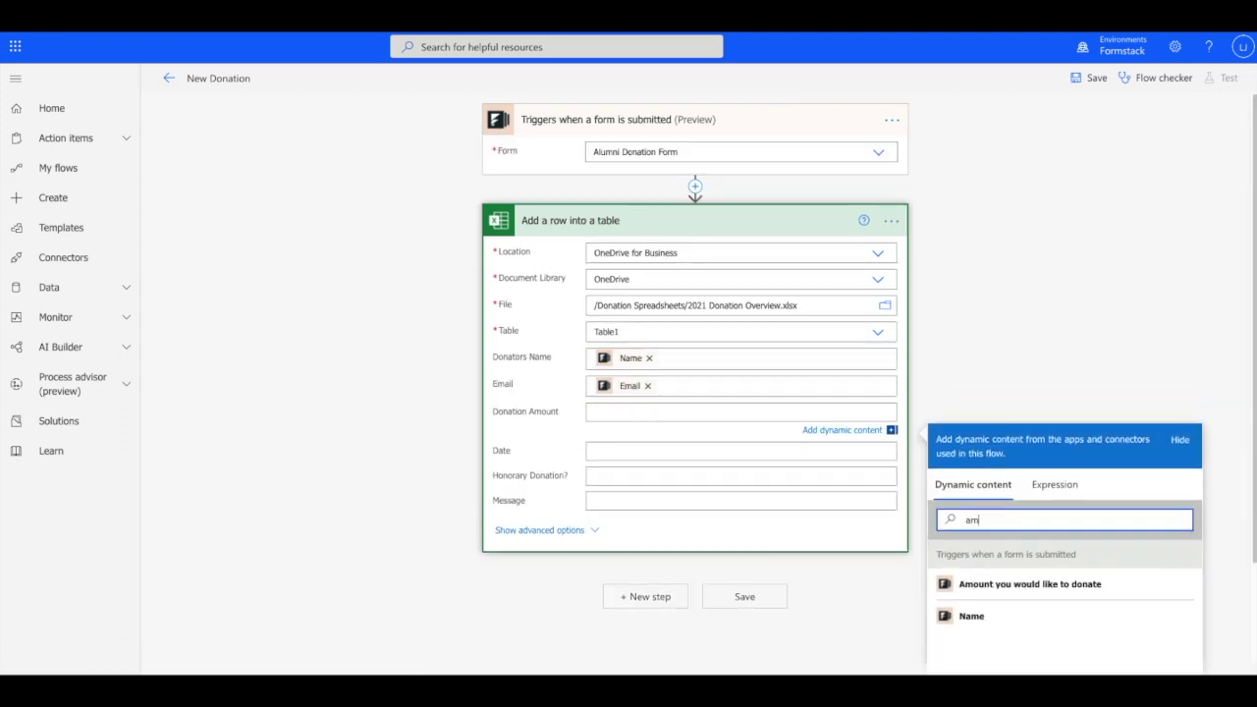
pyautogui.click(741, 440)
# Map the Date, Honorary Donation and Message columns to their form answers, then save
pyautogui.click(1029, 549)
pyautogui.write('date')
pyautogui.click(982, 613)
pyautogui.click(740, 479)
pyautogui.click(1031, 573)
pyautogui.write('hono')
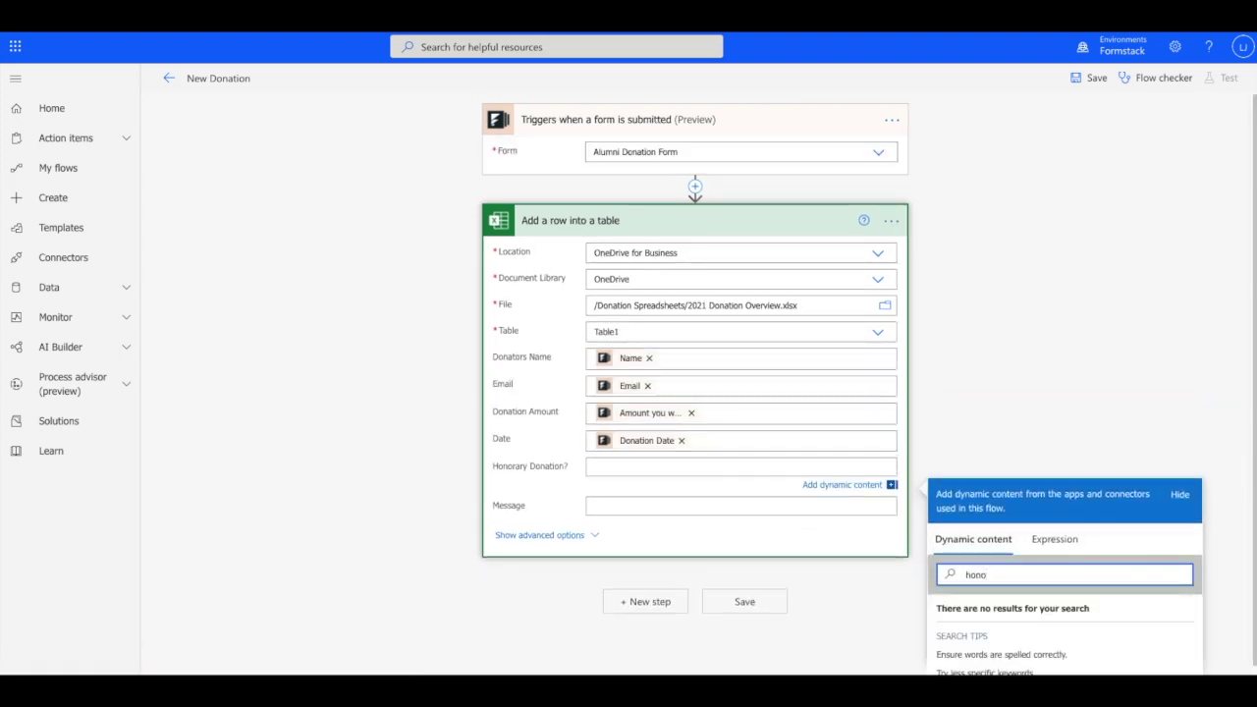
pyautogui.press('BackSpace')
pyautogui.press('BackSpace')
pyautogui.press('BackSpace')
pyautogui.press('BackSpace')
pyautogui.scroll(-5, 1021, 592)
pyautogui.click(1069, 642)
pyautogui.click(740, 359)
pyautogui.click(1041, 390)
pyautogui.write('mess')
pyautogui.click(972, 527)
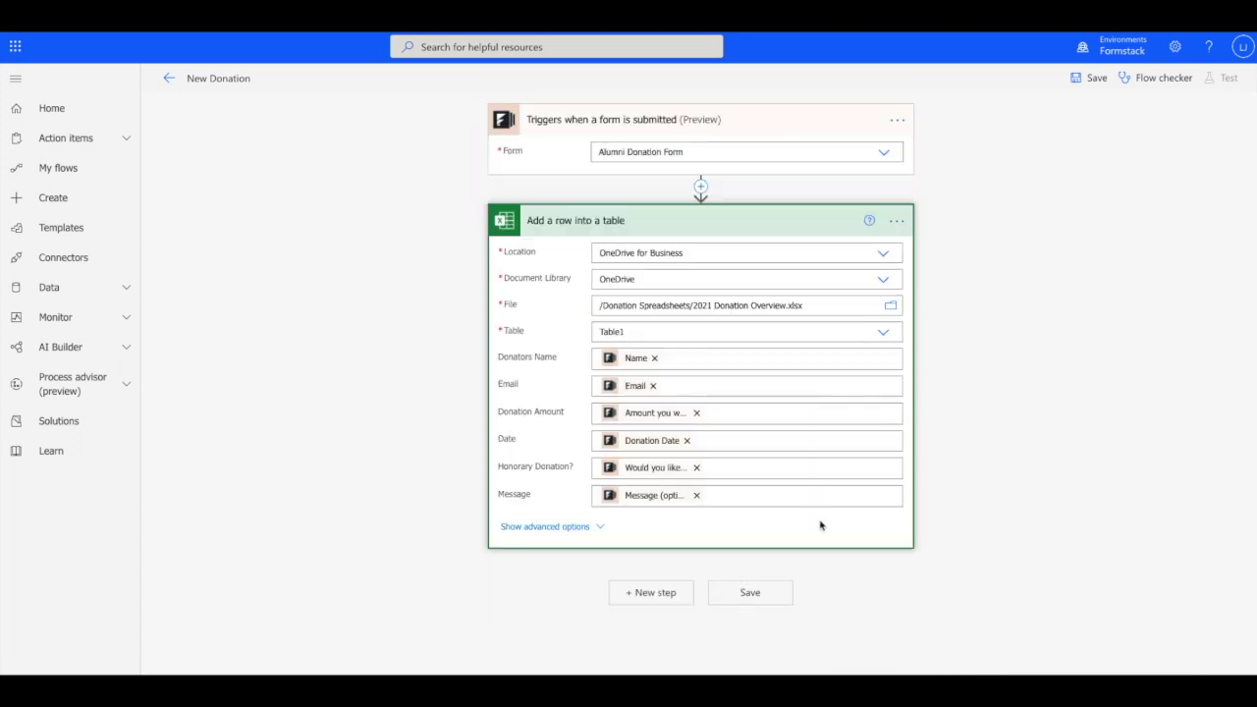
pyautogui.click(748, 595)
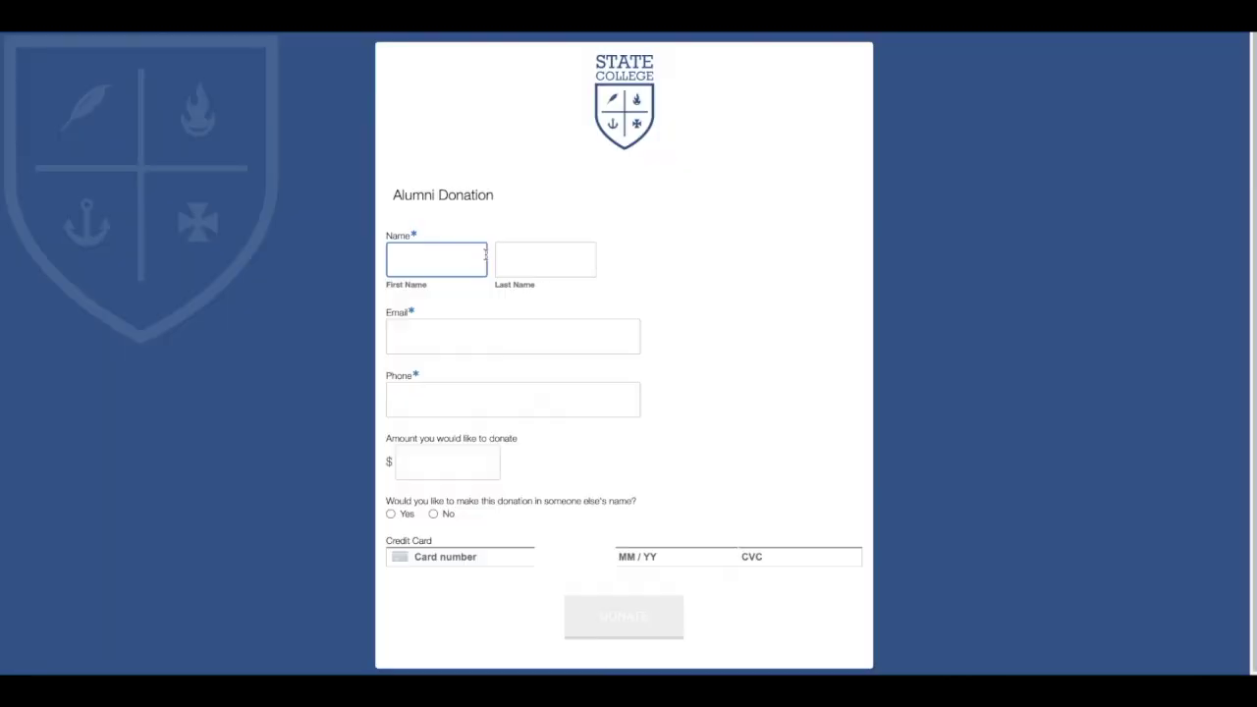
# Enter the donor's first and last name, email address and phone number
pyautogui.write('Squidward')
pyautogui.press('Tab')
pyautogui.write('Tentacles')
pyautogui.press('Tab')
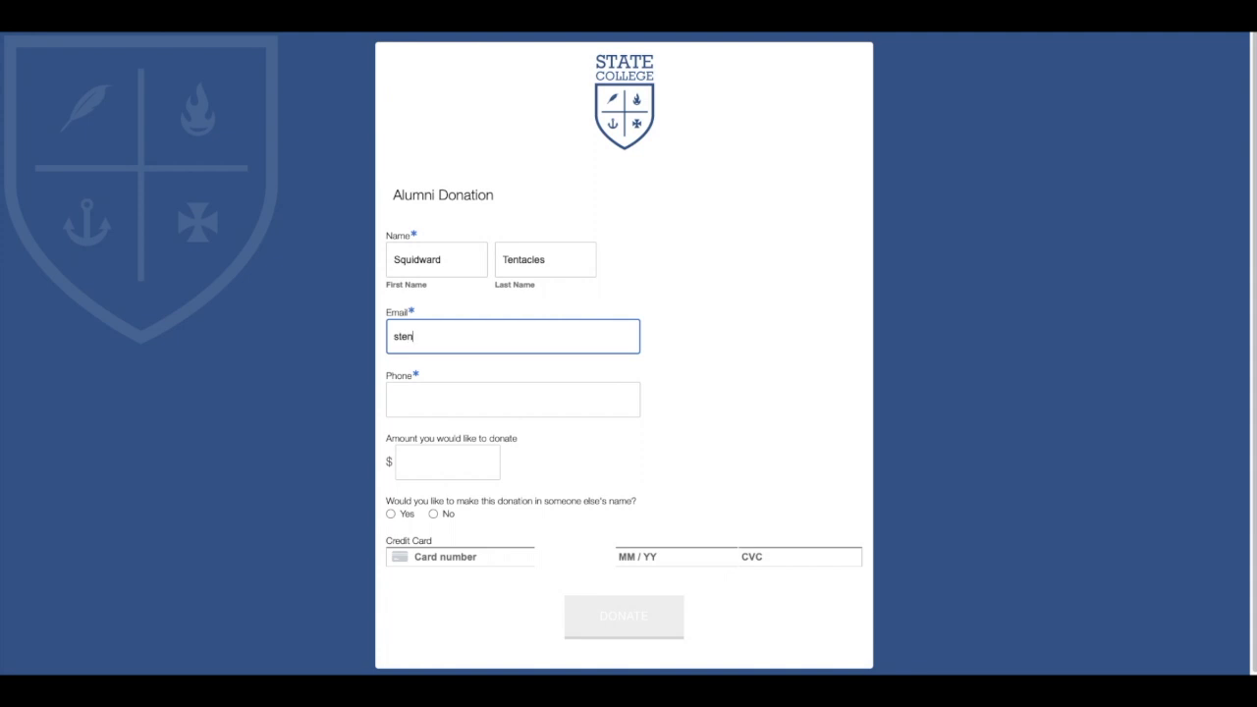
pyautogui.press('Tab')
pyautogui.write('A657782840')
# Enter a 5.00 donation amount and the card number and expiry, then submit the donation
pyautogui.press('Tab')
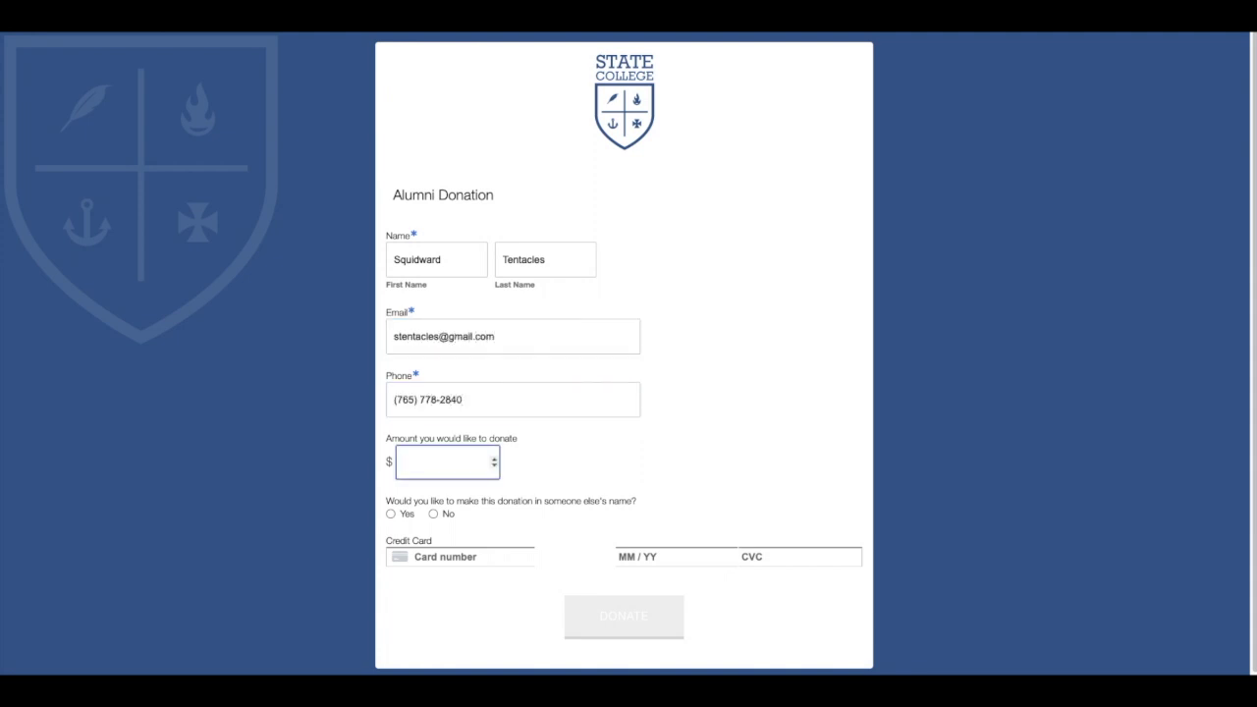
pyautogui.press('Tab')
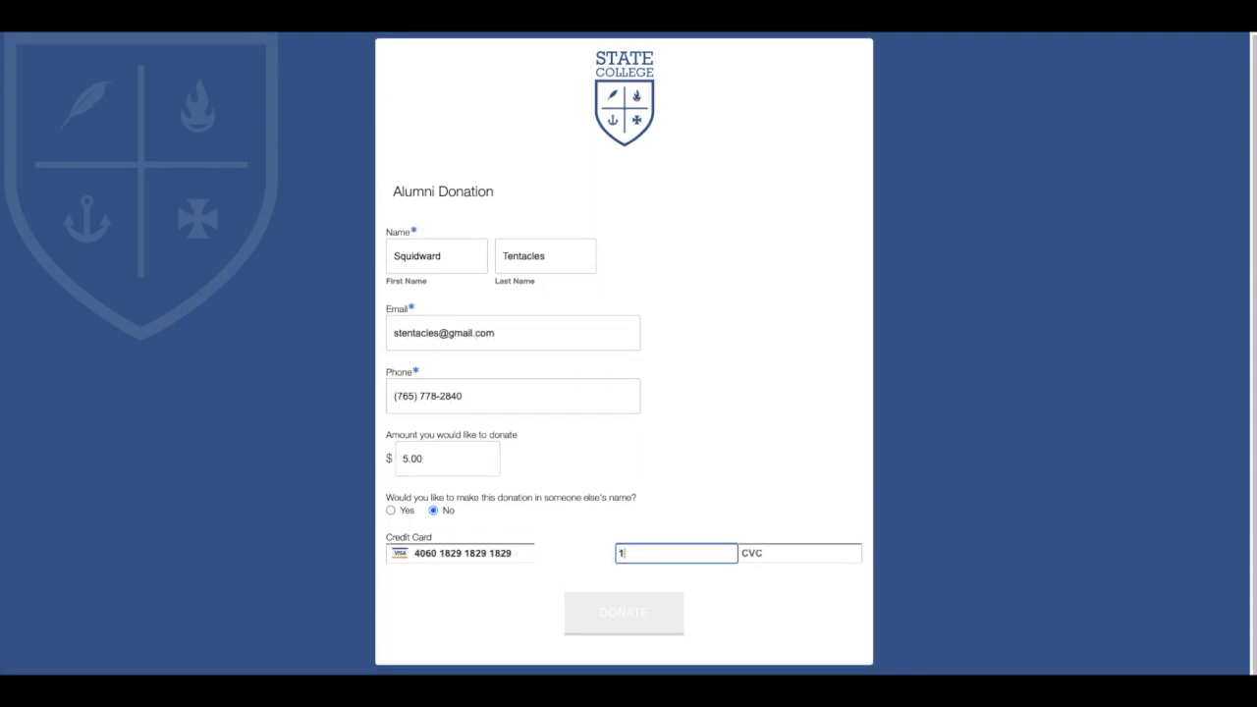
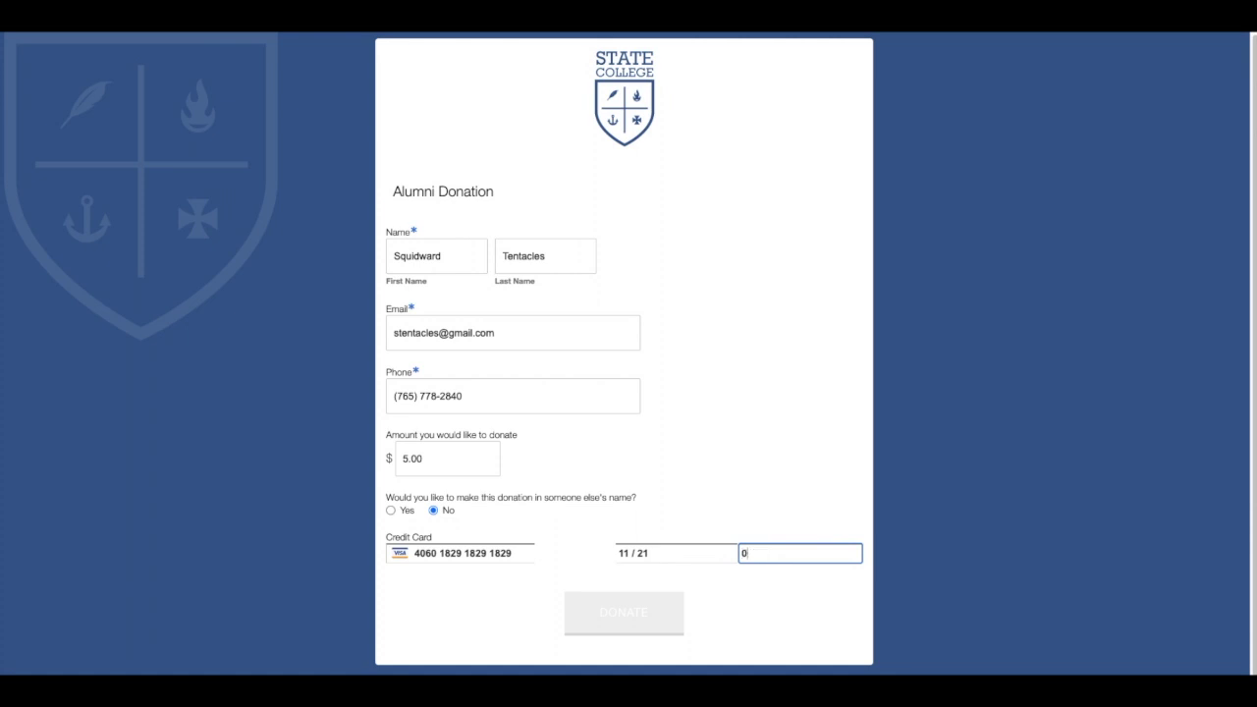
pyautogui.click(663, 612)
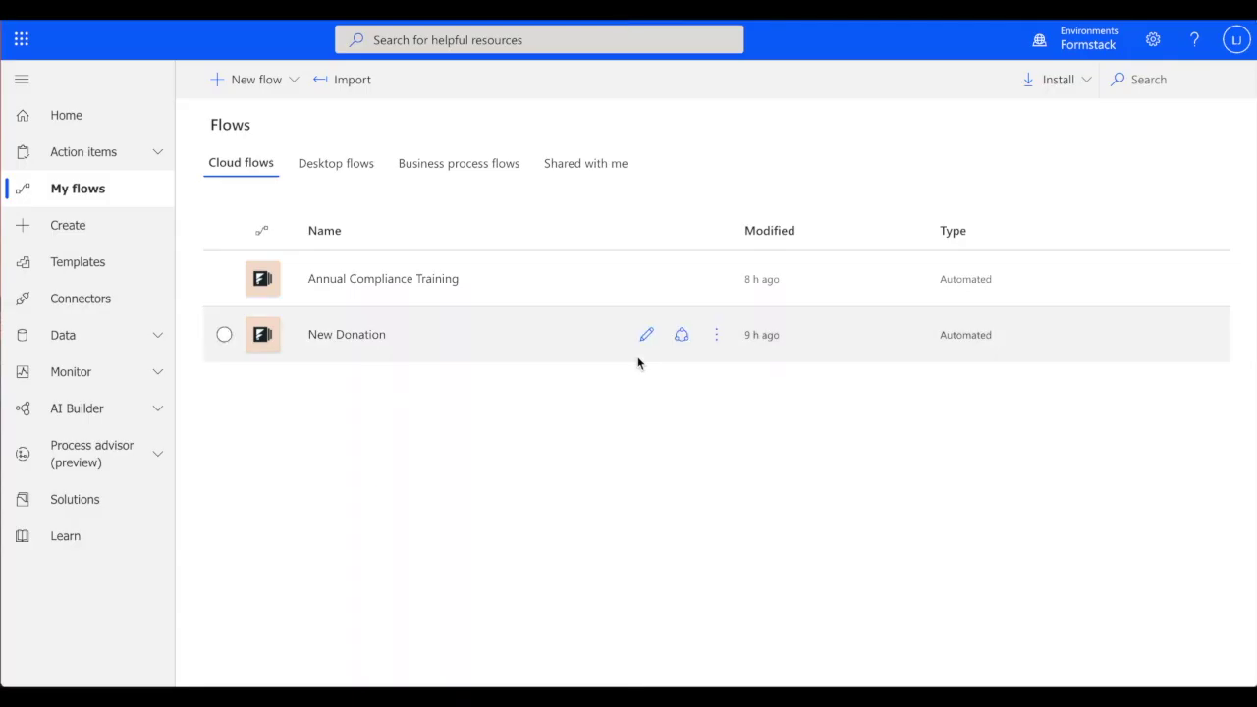
# Create an automated cloud flow named 'New Donation Flow' using the Formstack form-submitted trigger
pyautogui.click(253, 81)
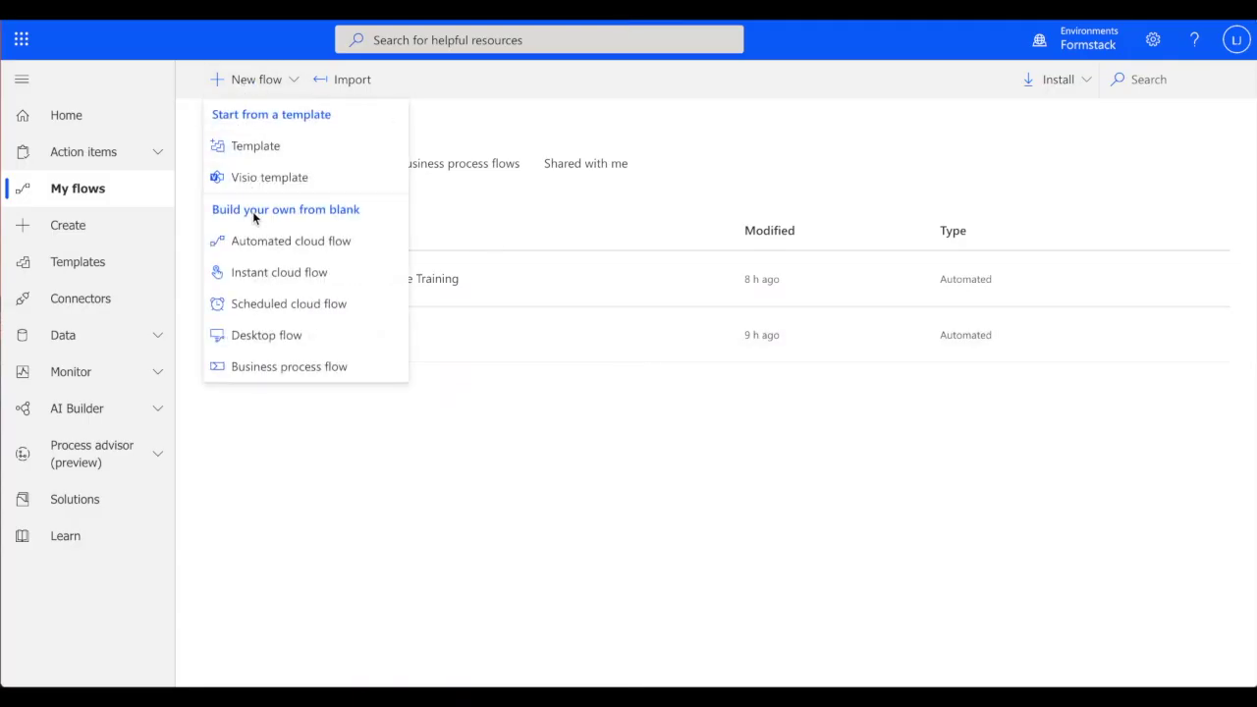
pyautogui.click(252, 241)
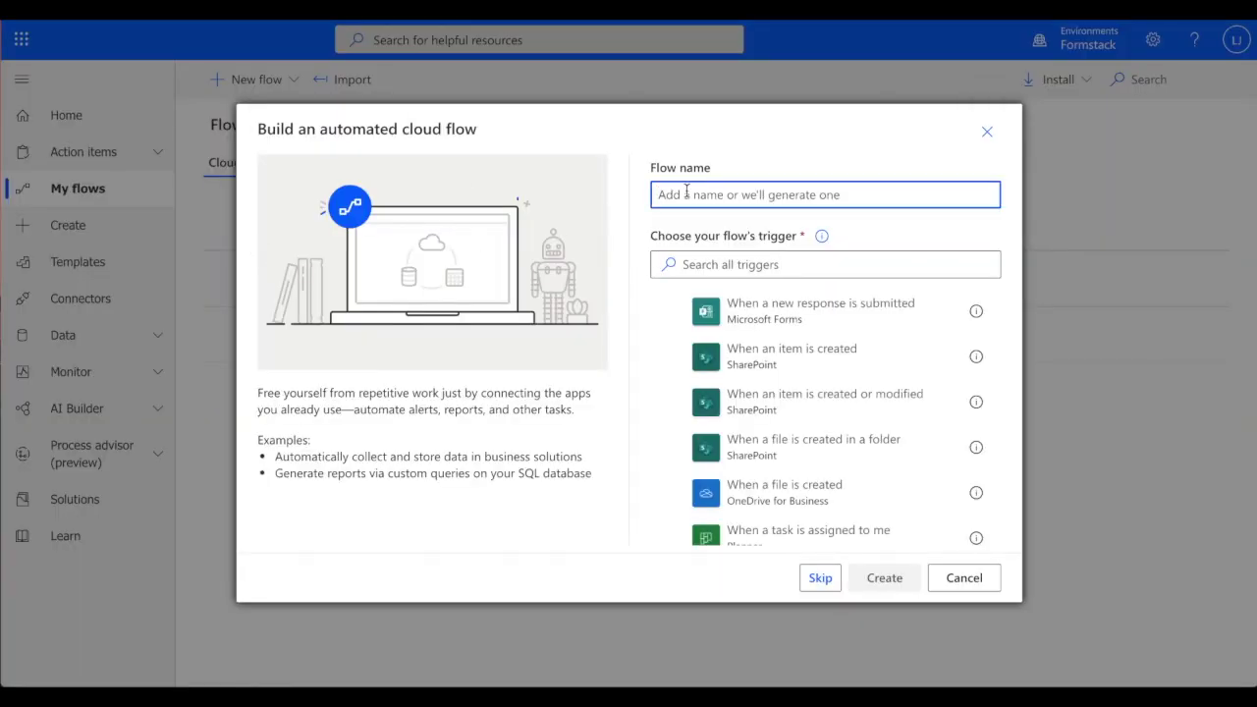
pyautogui.write('New Donation Flow')
pyautogui.press('Tab')
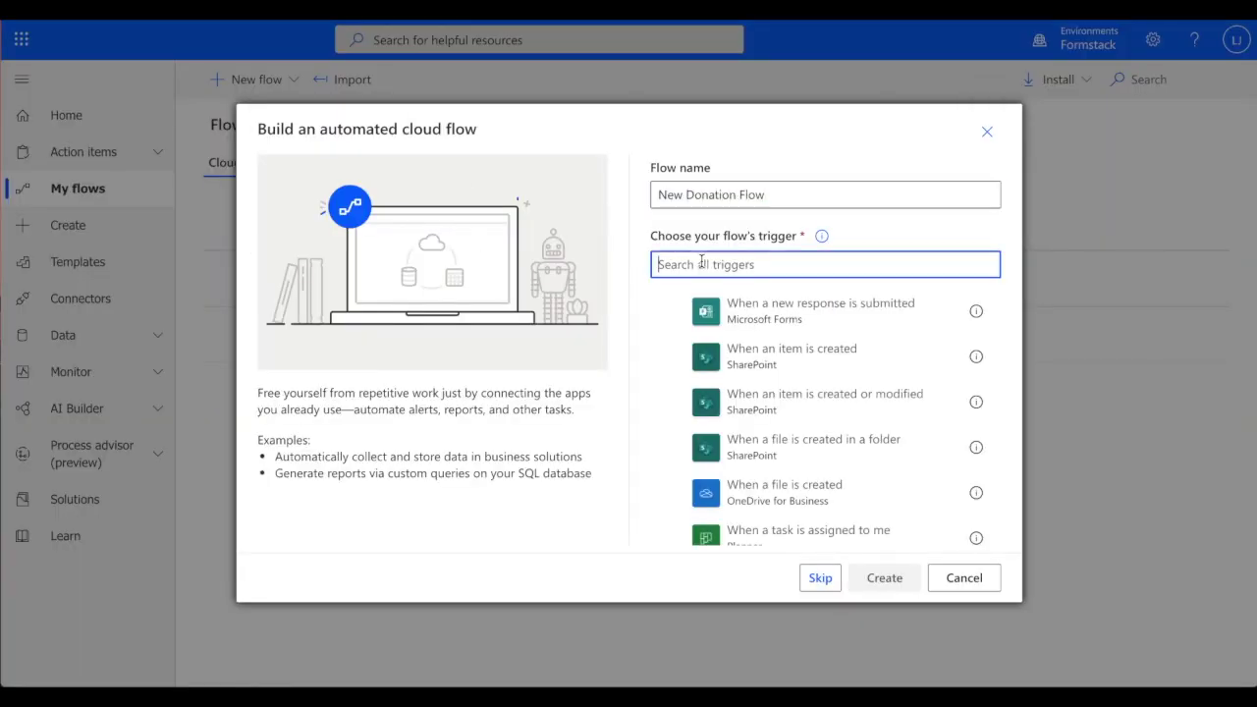
pyautogui.write('Formstack')
pyautogui.click(824, 310)
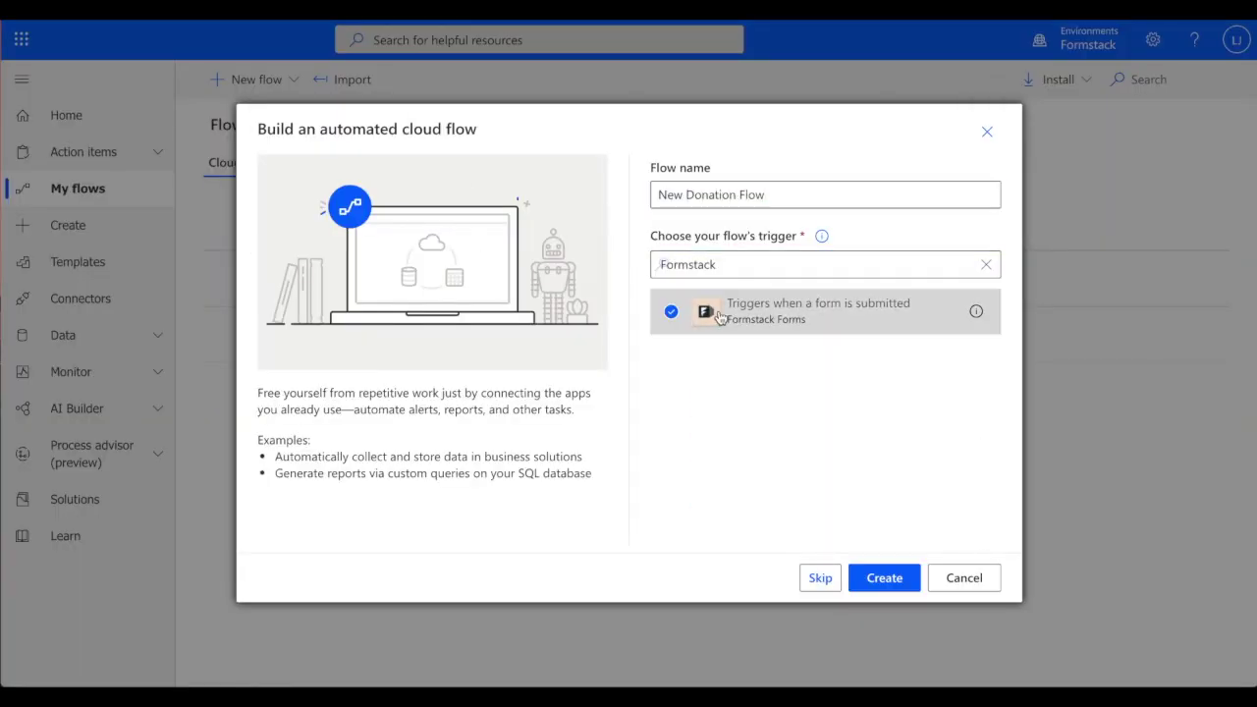
pyautogui.click(878, 578)
# Set the trigger's form to Alumni Donation Form
pyautogui.click(818, 169)
pyautogui.write('Alum')
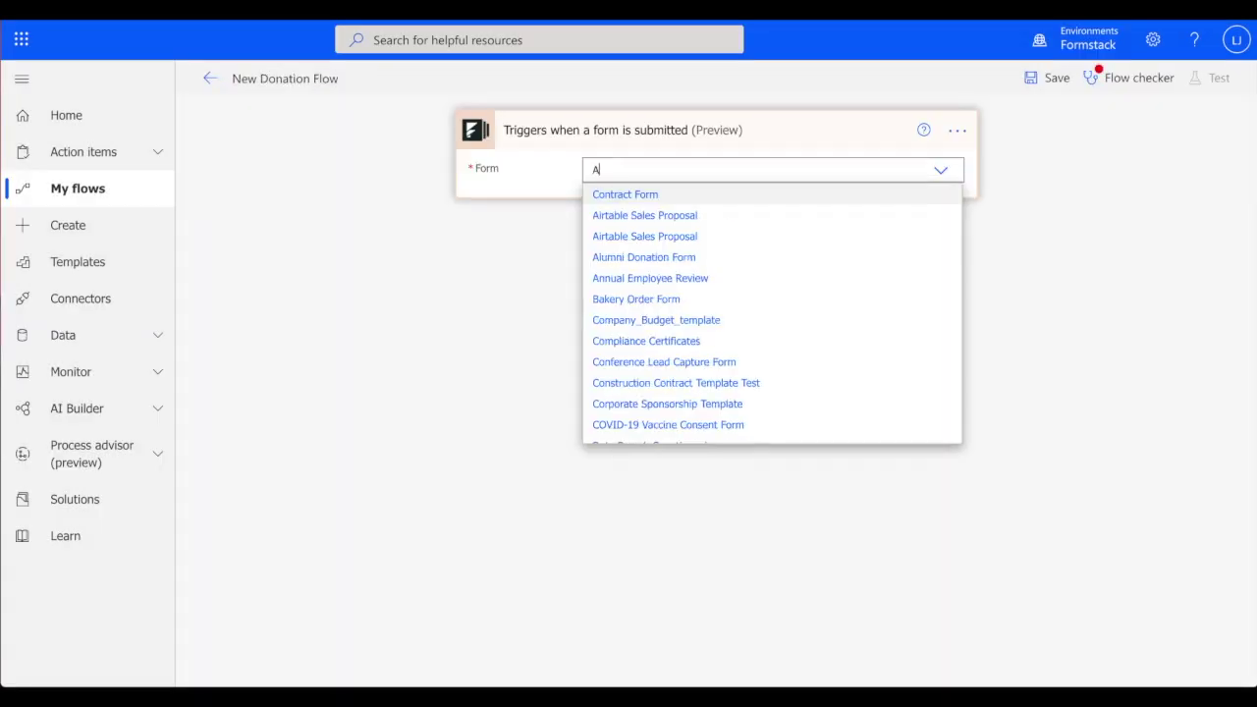
pyautogui.click(808, 193)
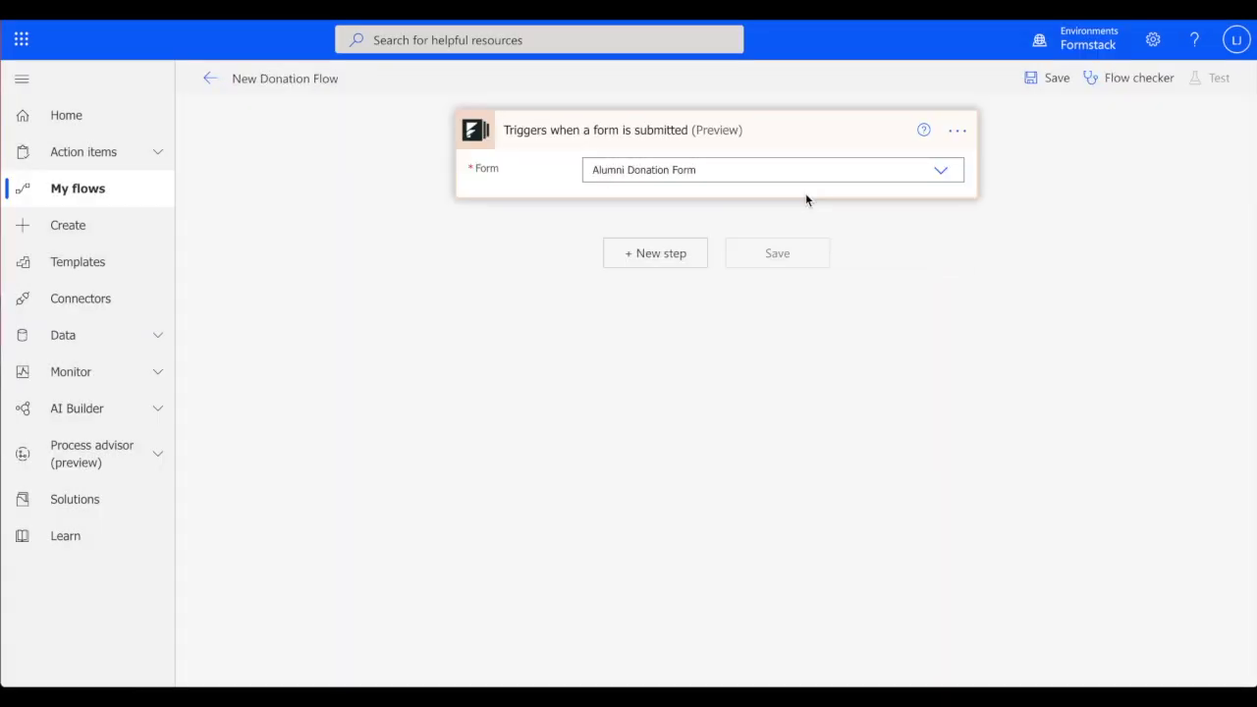
# Add a Microsoft Teams 'Post a message (V3)' action after the trigger
pyautogui.click(660, 254)
pyautogui.write('Teams')
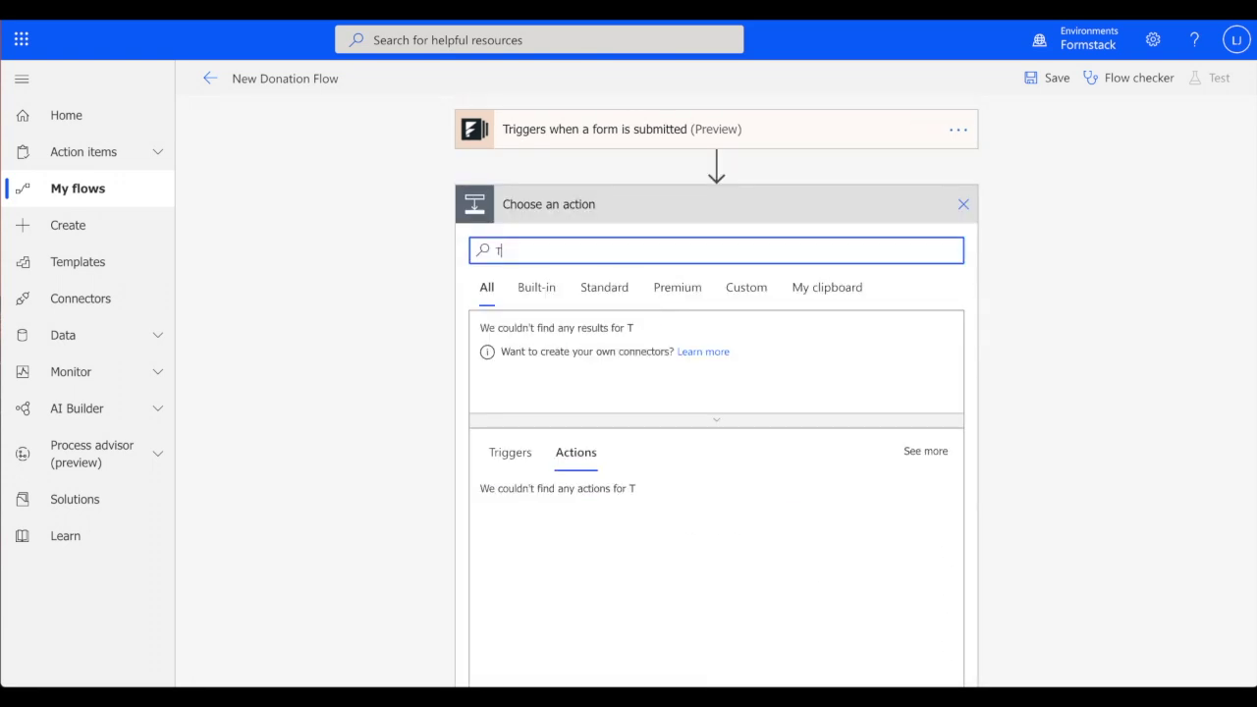
pyautogui.click(509, 342)
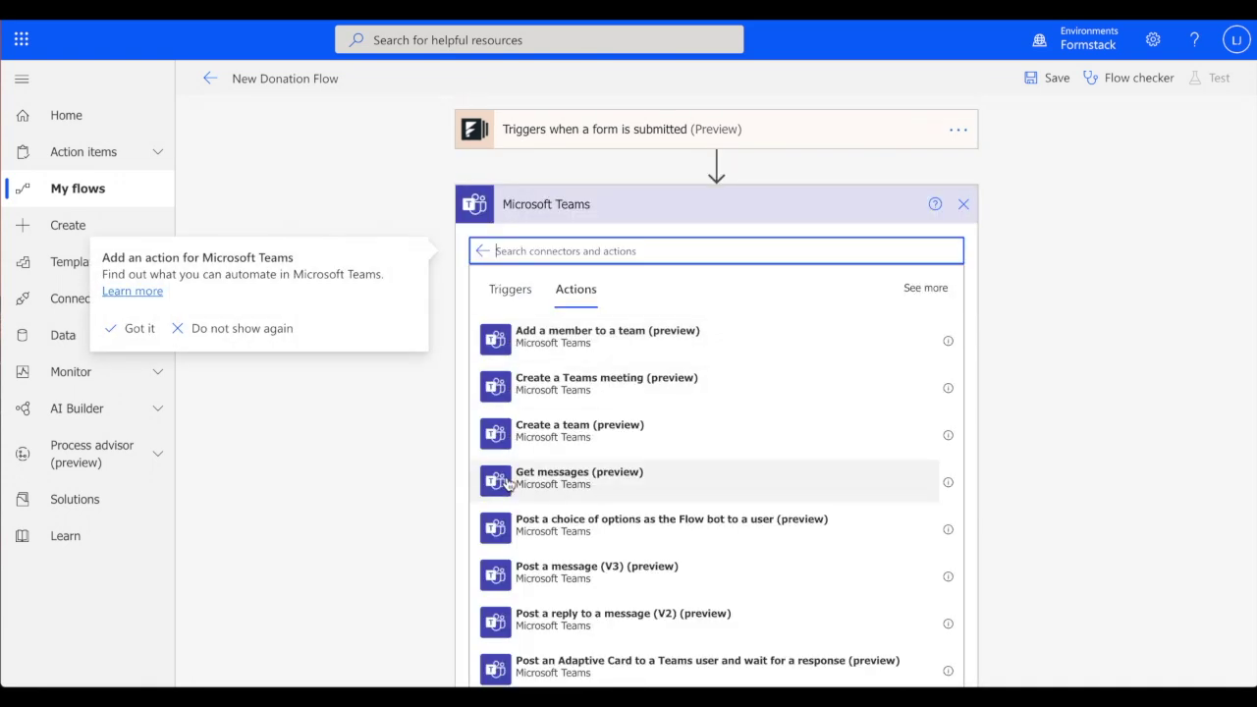
pyautogui.click(505, 577)
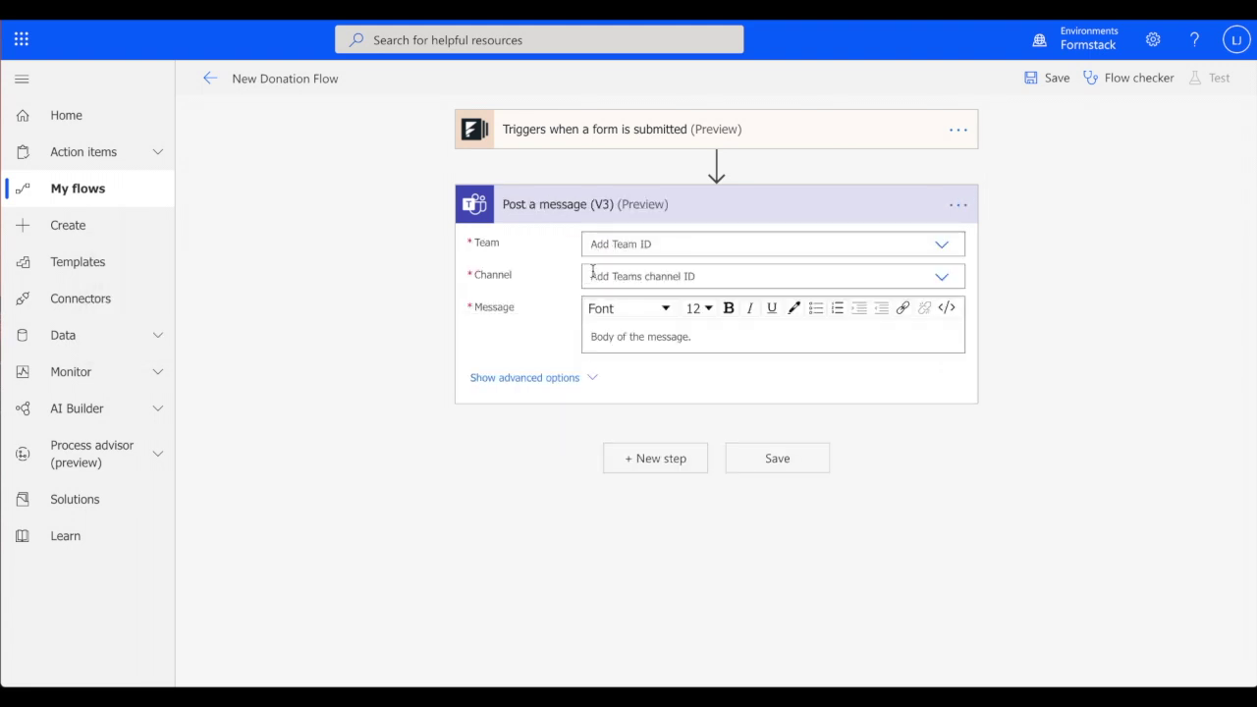
# Set the Teams post to go to the formstack20 team's General channel
pyautogui.click(616, 246)
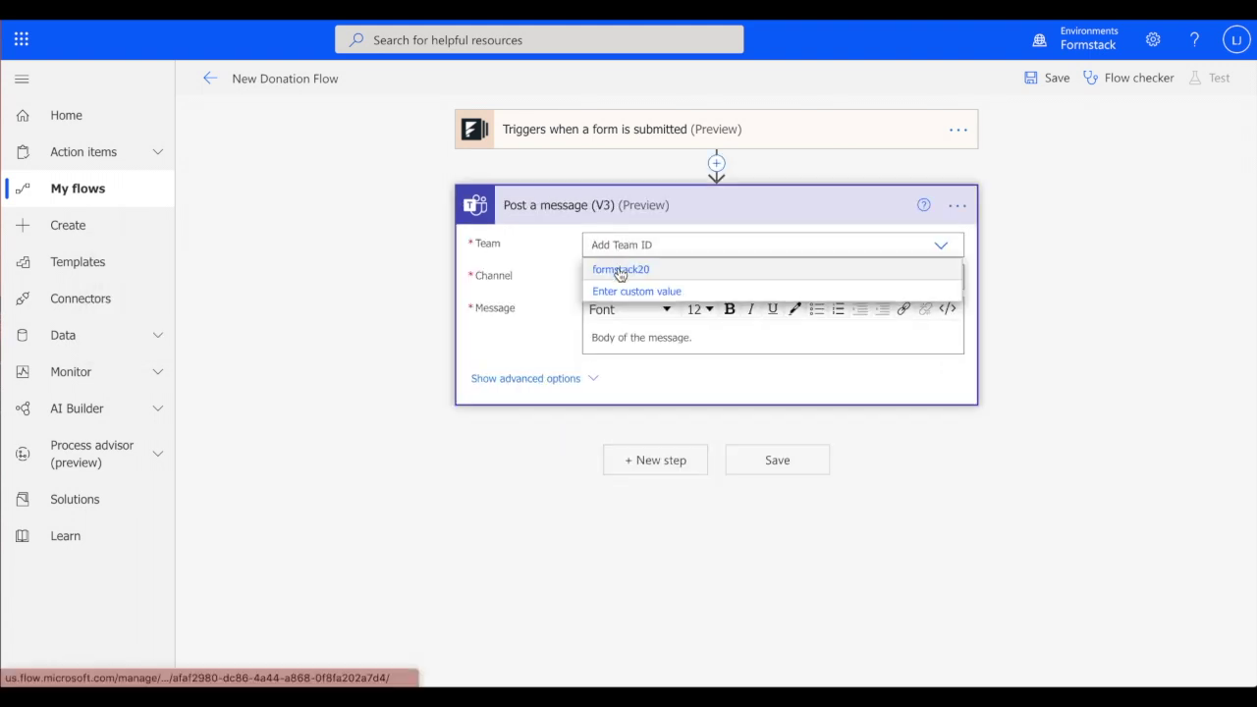
pyautogui.click(617, 271)
pyautogui.click(617, 277)
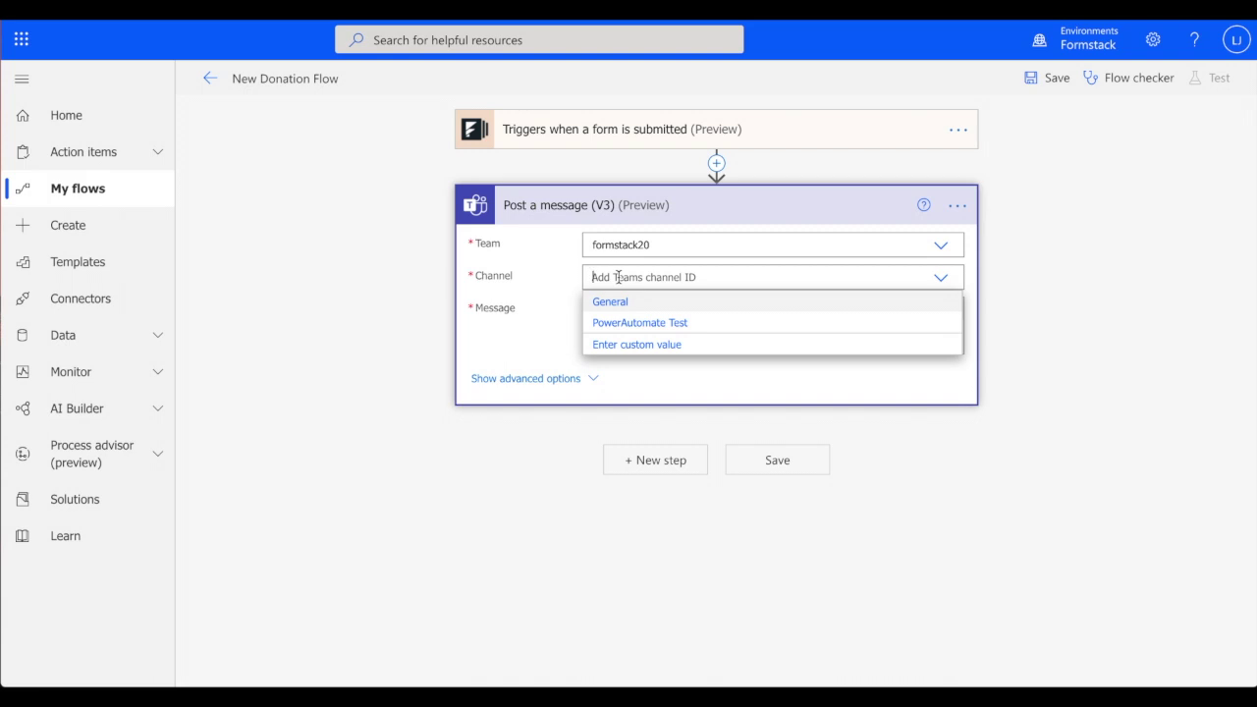
pyautogui.click(615, 303)
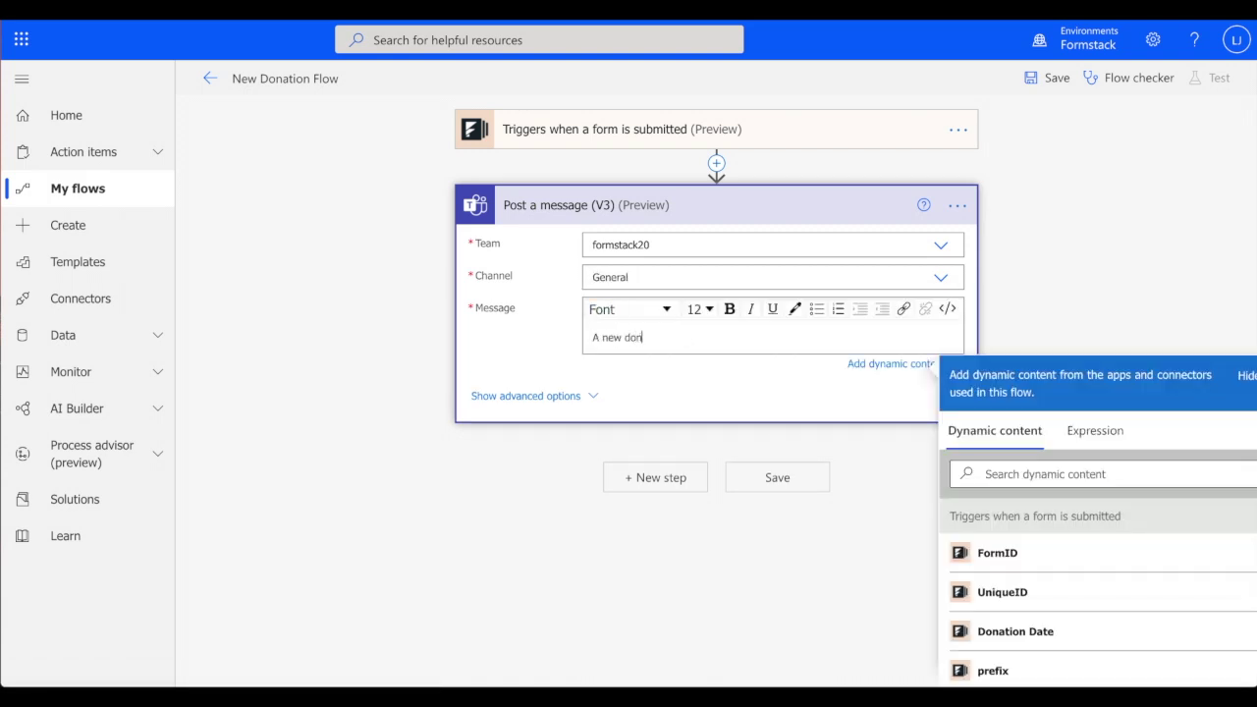
# Write the message with the donor's Name, 'in the amount of', and the donation amount, then save the flow
pyautogui.scroll(-5, 1032, 497)
pyautogui.write('nam')
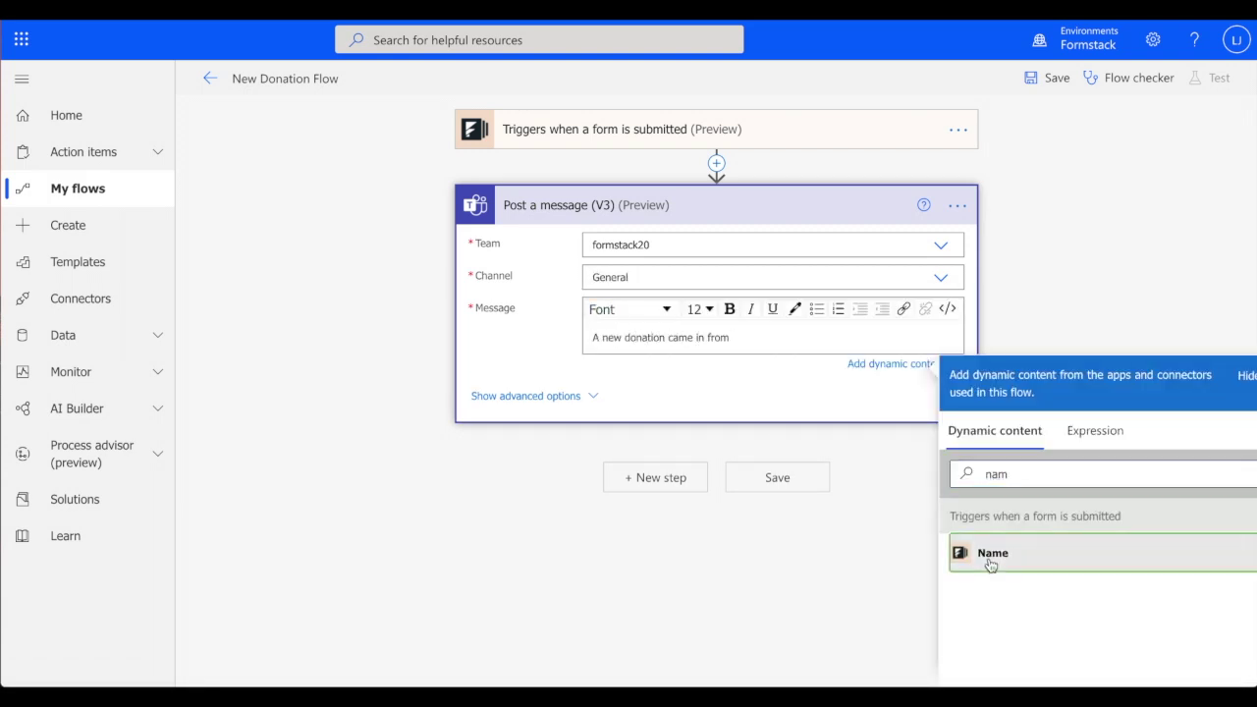
pyautogui.click(992, 555)
pyautogui.write('in the amount of')
pyautogui.doubleClick(996, 482)
pyautogui.write('am')
pyautogui.click(979, 568)
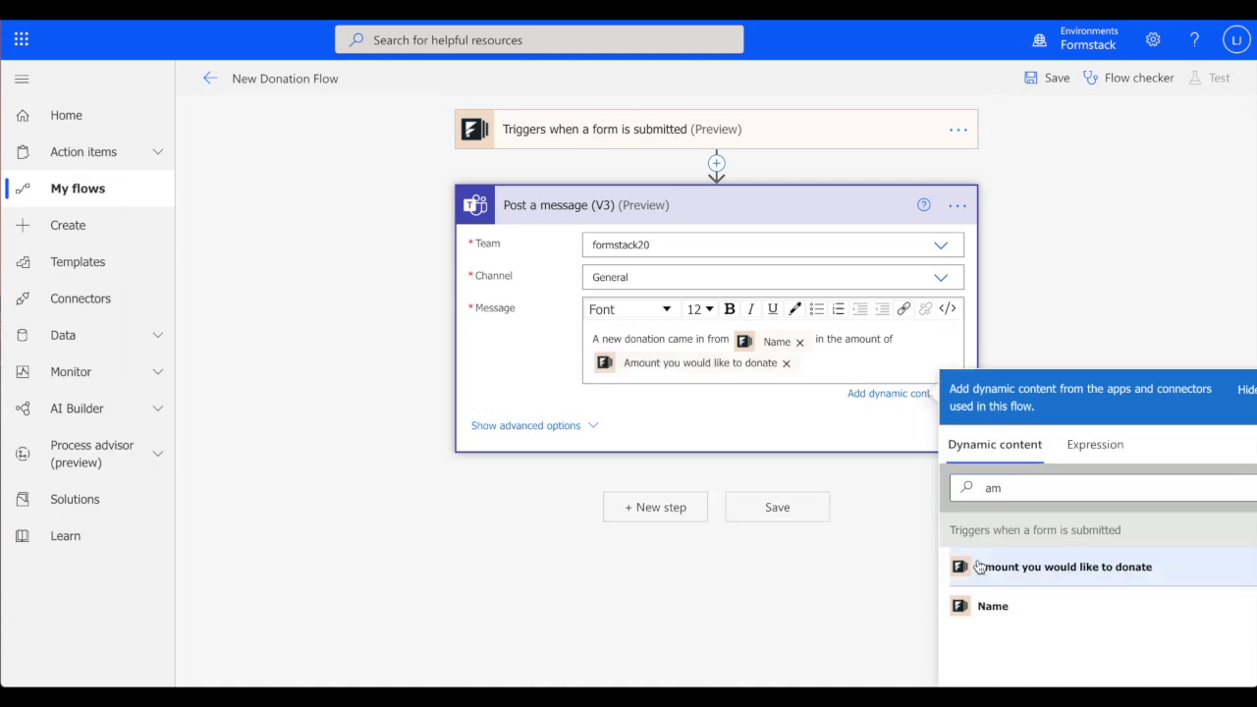
pyautogui.click(799, 507)
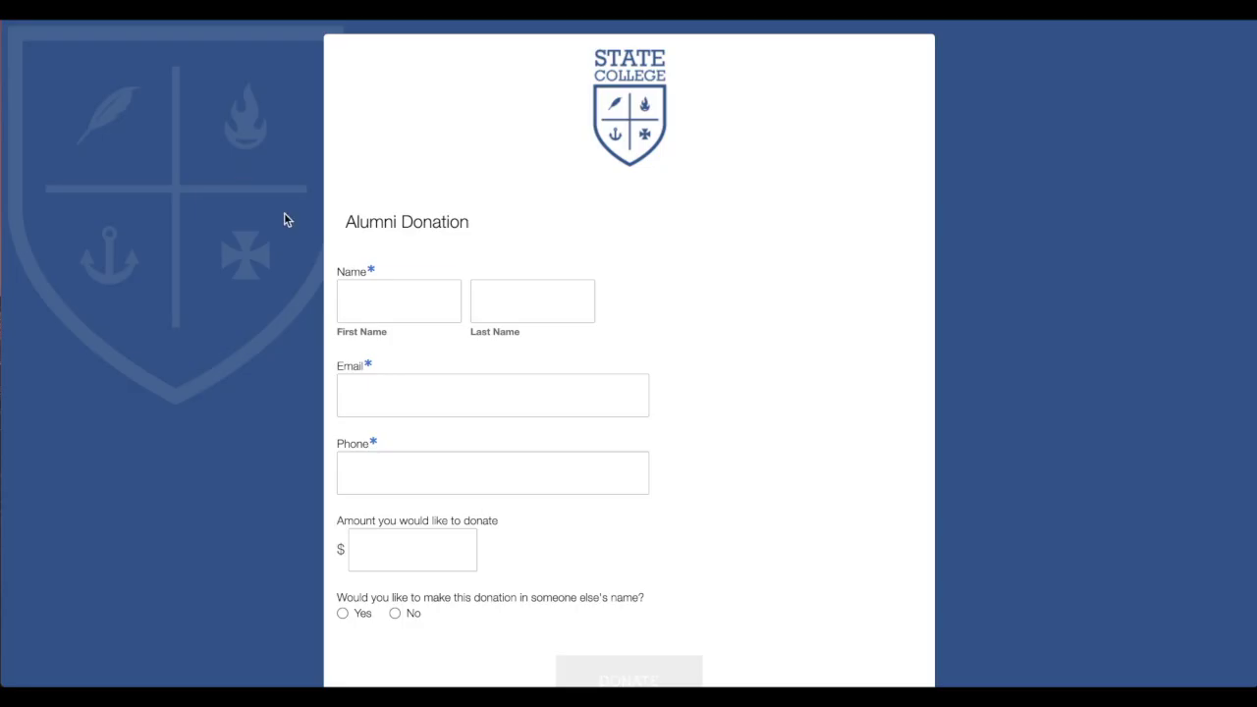
# Fill in the test donor's first name, last name, e-mail and phone number on the donation form
pyautogui.click(397, 300)
pyautogui.write('Squidward')
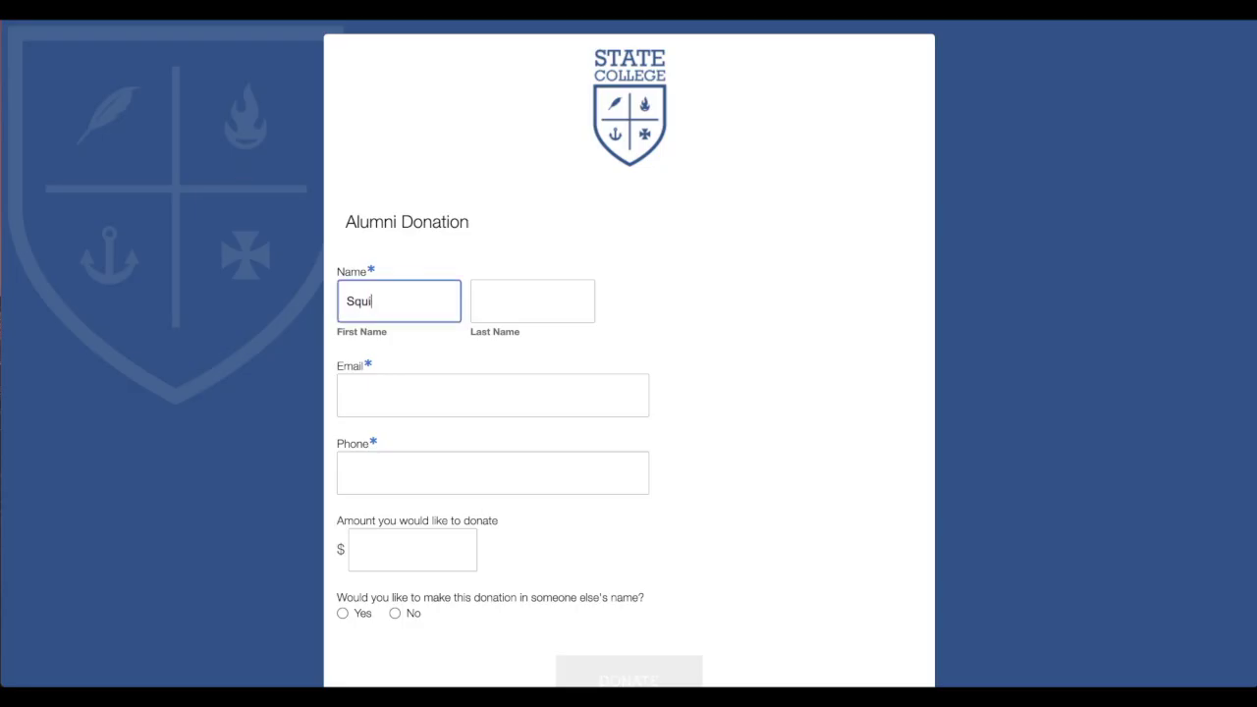
pyautogui.press('Tab')
pyautogui.write('Tentacles')
pyautogui.press('Tab')
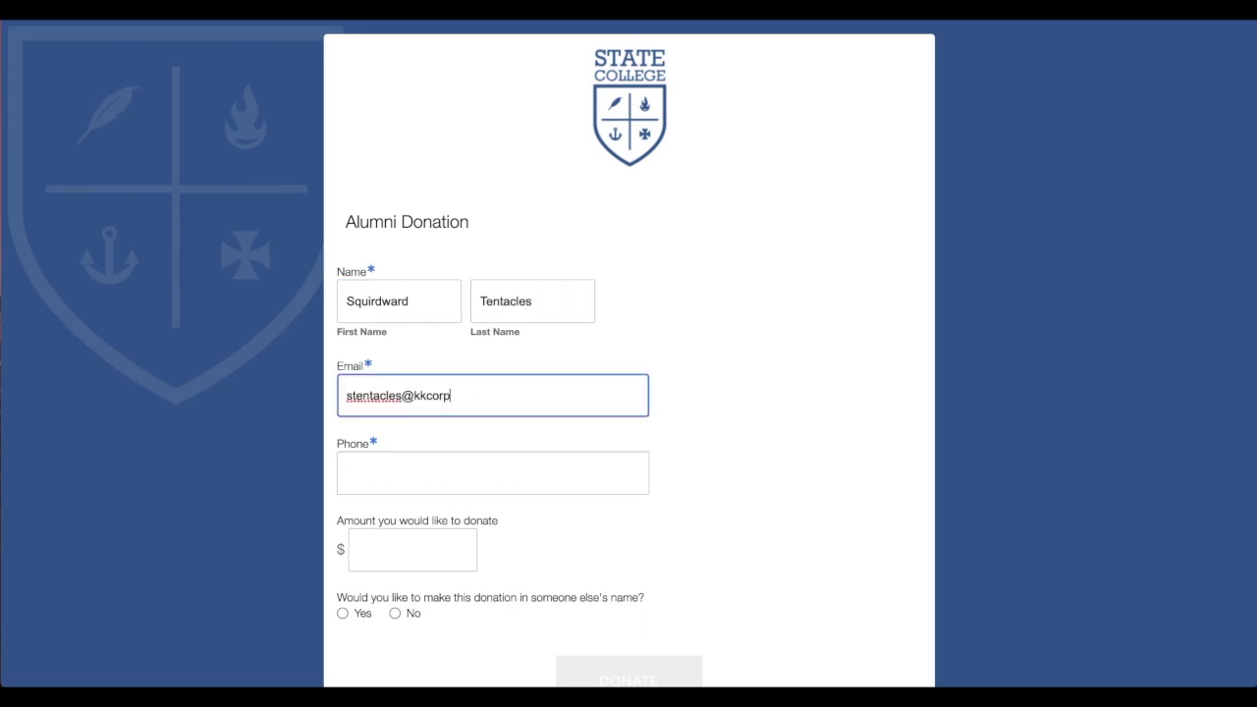
pyautogui.press('Tab')
# Enter 50.00 as the amount, answer No to the other-name question, and submit the donation
pyautogui.press('Tab')
pyautogui.write('50.00')
pyautogui.click(395, 613)
pyautogui.scroll(-2, 422, 580)
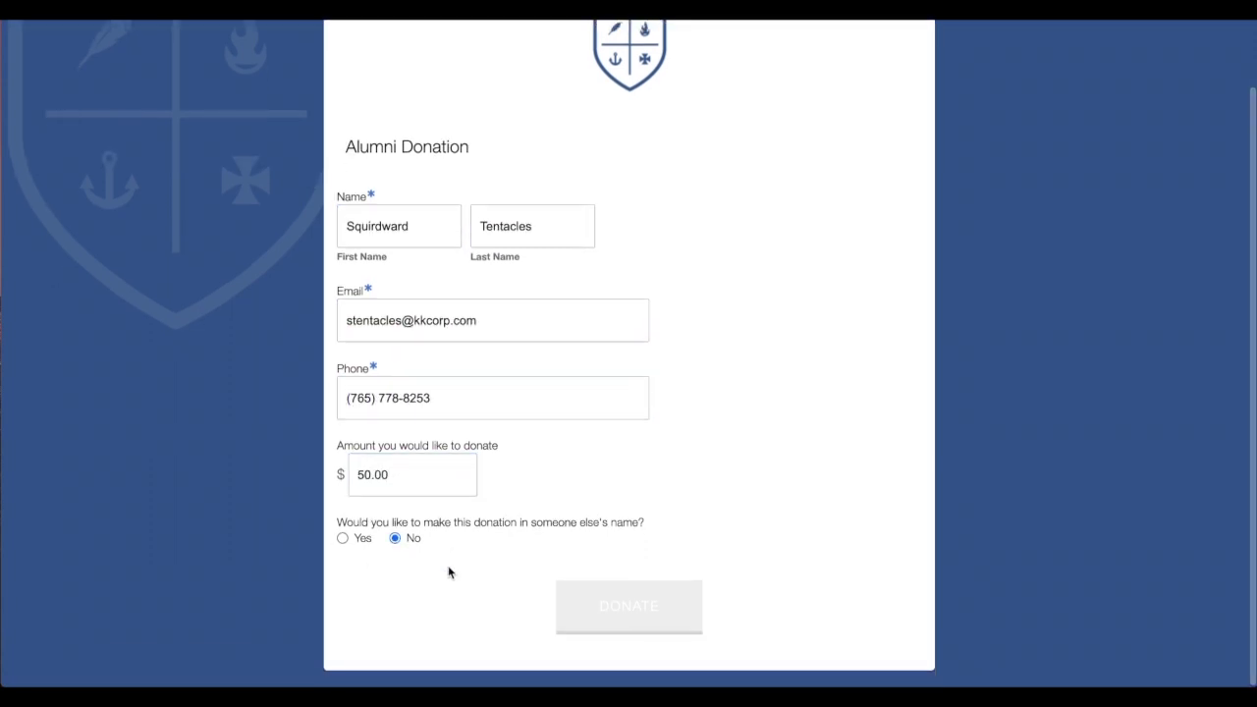
pyautogui.click(629, 605)
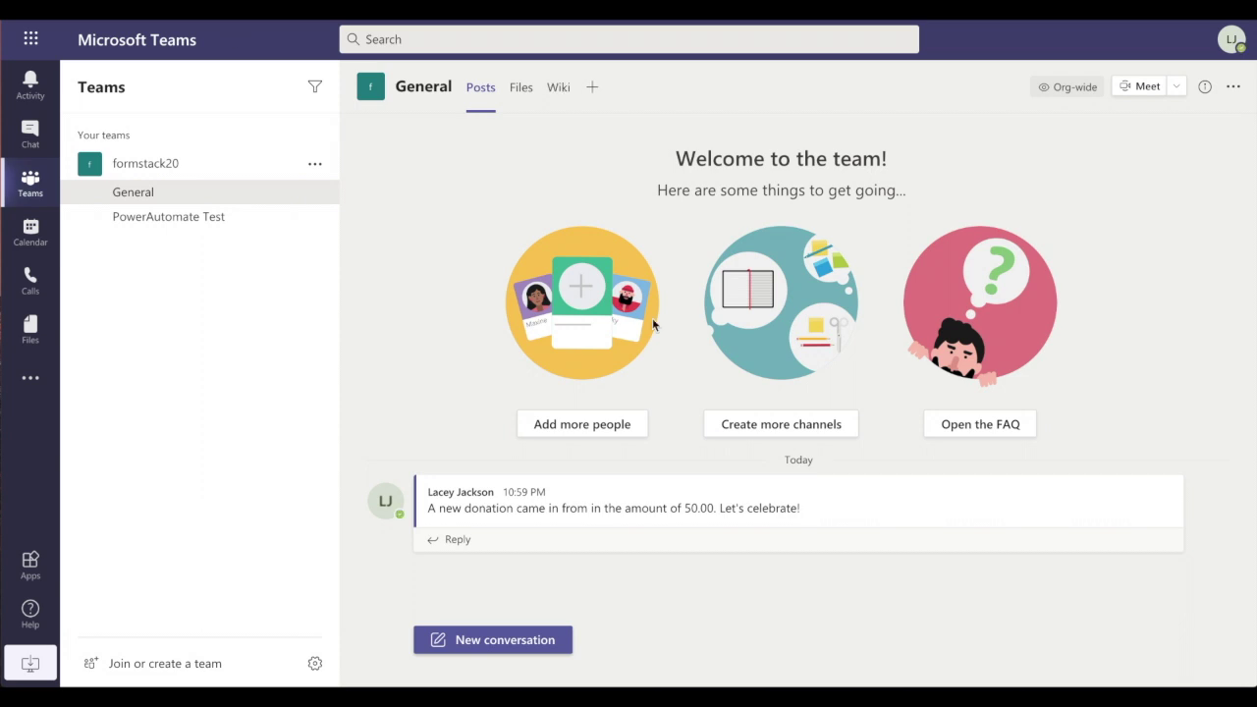
# Check the General channel post announcing the new 50.00 donation, then return to start a new flow
pyautogui.moveTo(1020, 512)
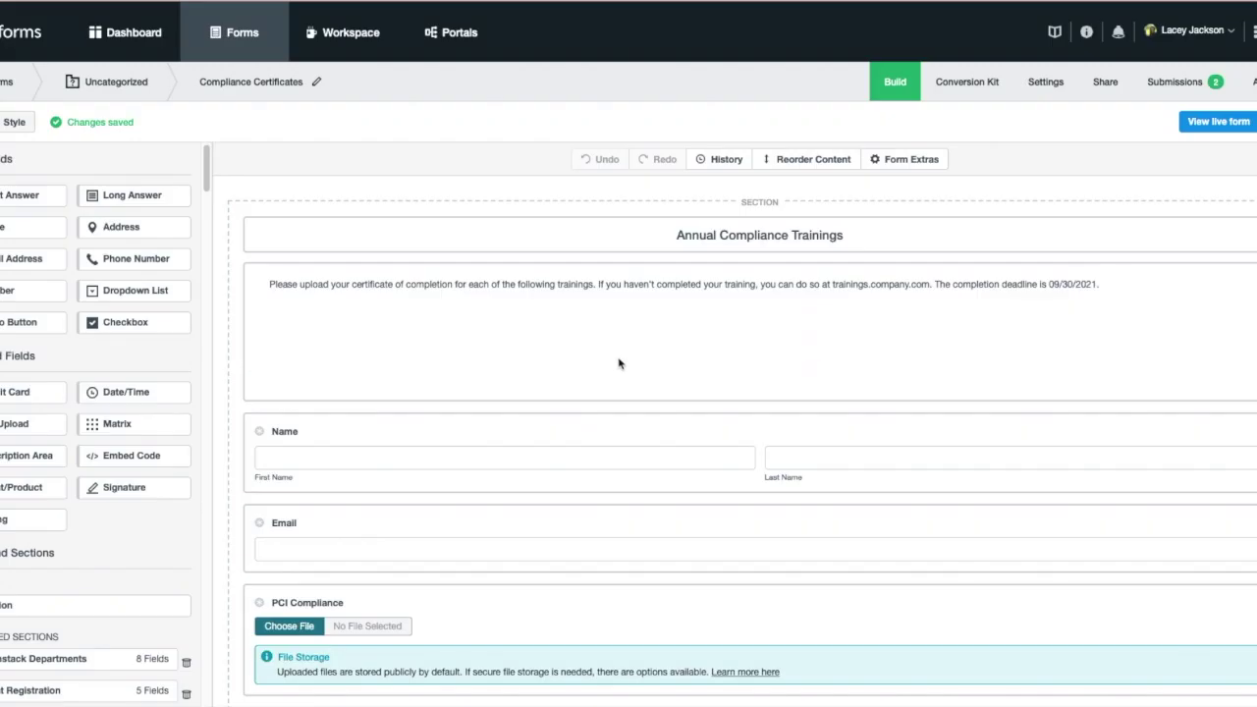
pyautogui.scroll(-3, 618, 362)
pyautogui.scroll(-3, 618, 362)
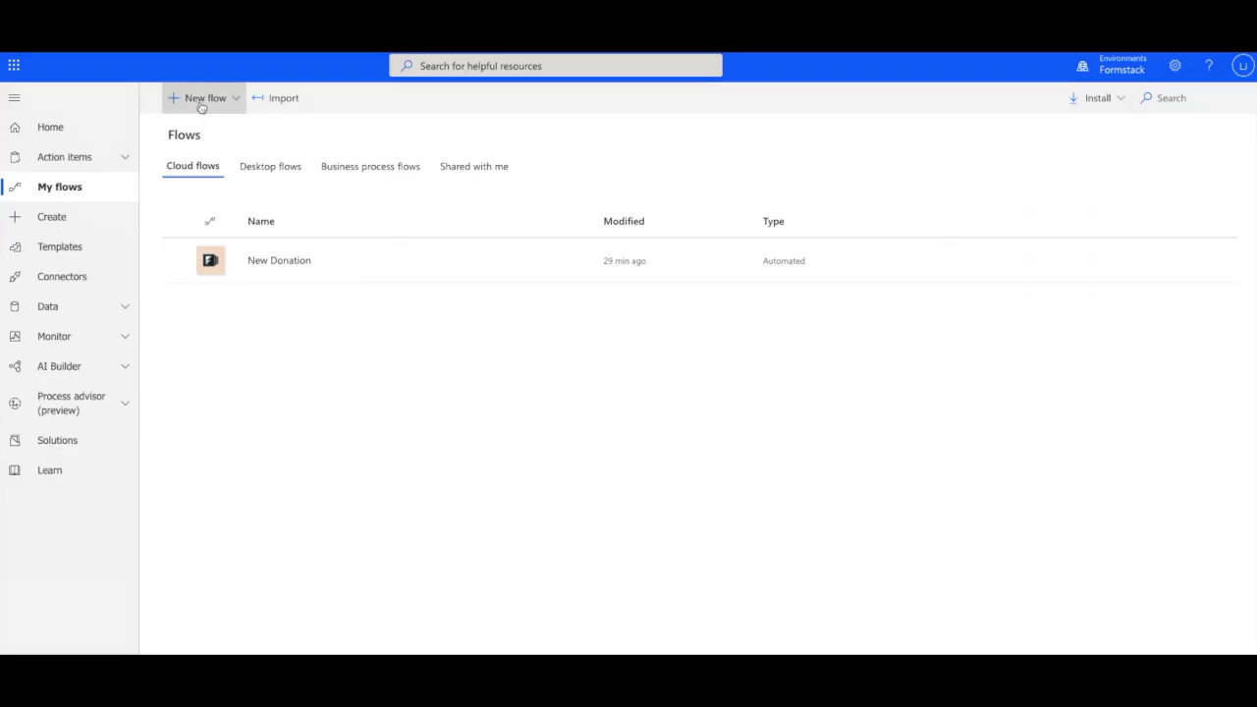
pyautogui.click(198, 99)
# Create the automated flow Annual Compliance Training with the Formstack form-submitted trigger
pyautogui.click(205, 228)
pyautogui.write('Annual Compliance Training')
pyautogui.click(784, 280)
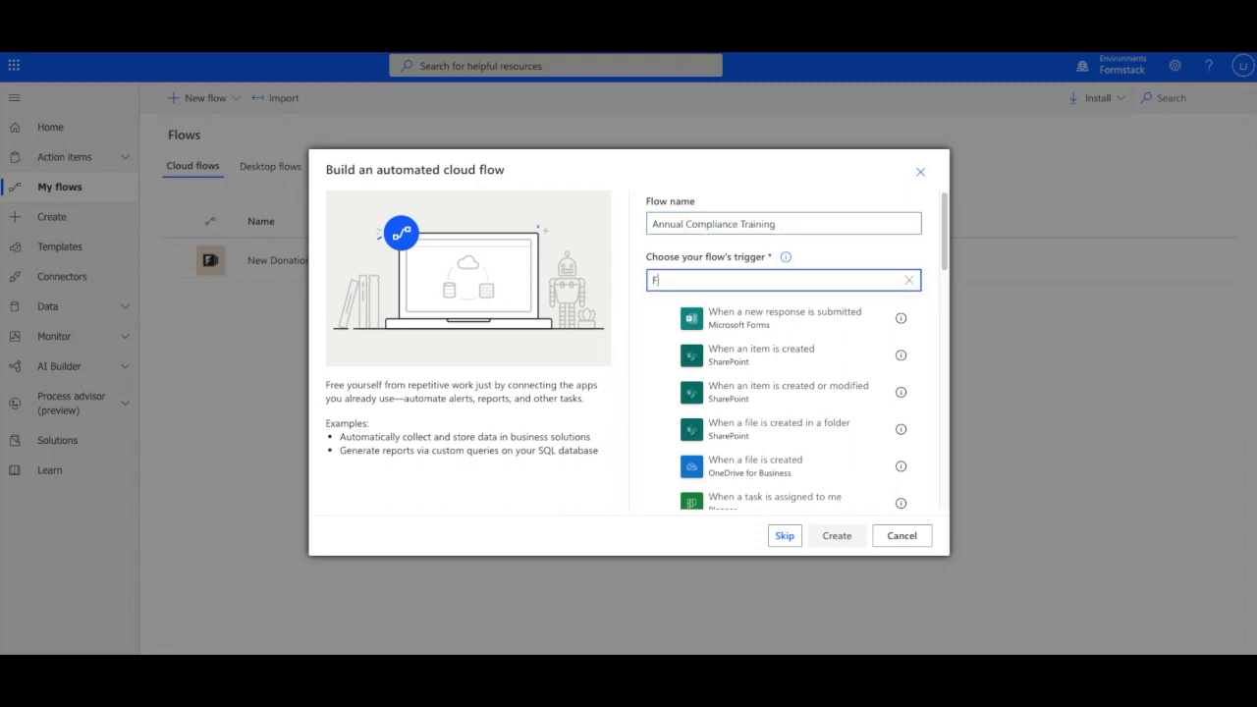
pyautogui.write('Formstack')
pyautogui.click(776, 318)
pyautogui.click(837, 535)
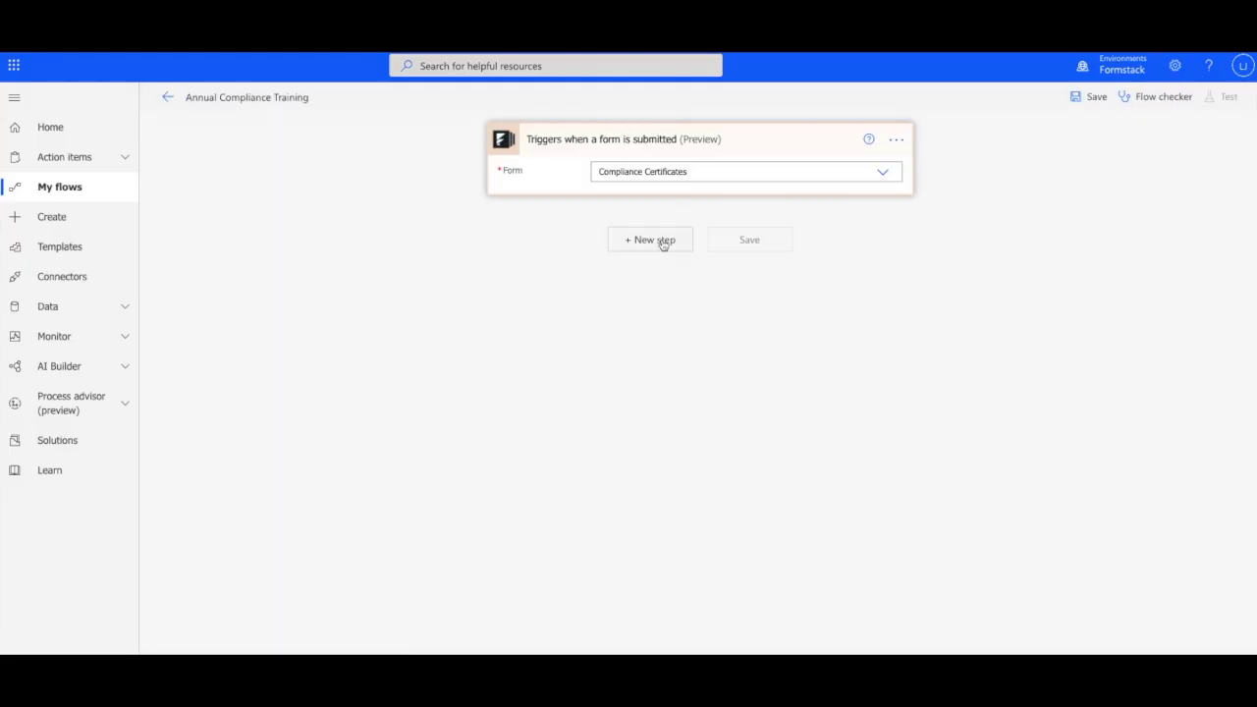
# Add a OneDrive for Business Create file step after the trigger
pyautogui.click(659, 241)
pyautogui.write('Onedr')
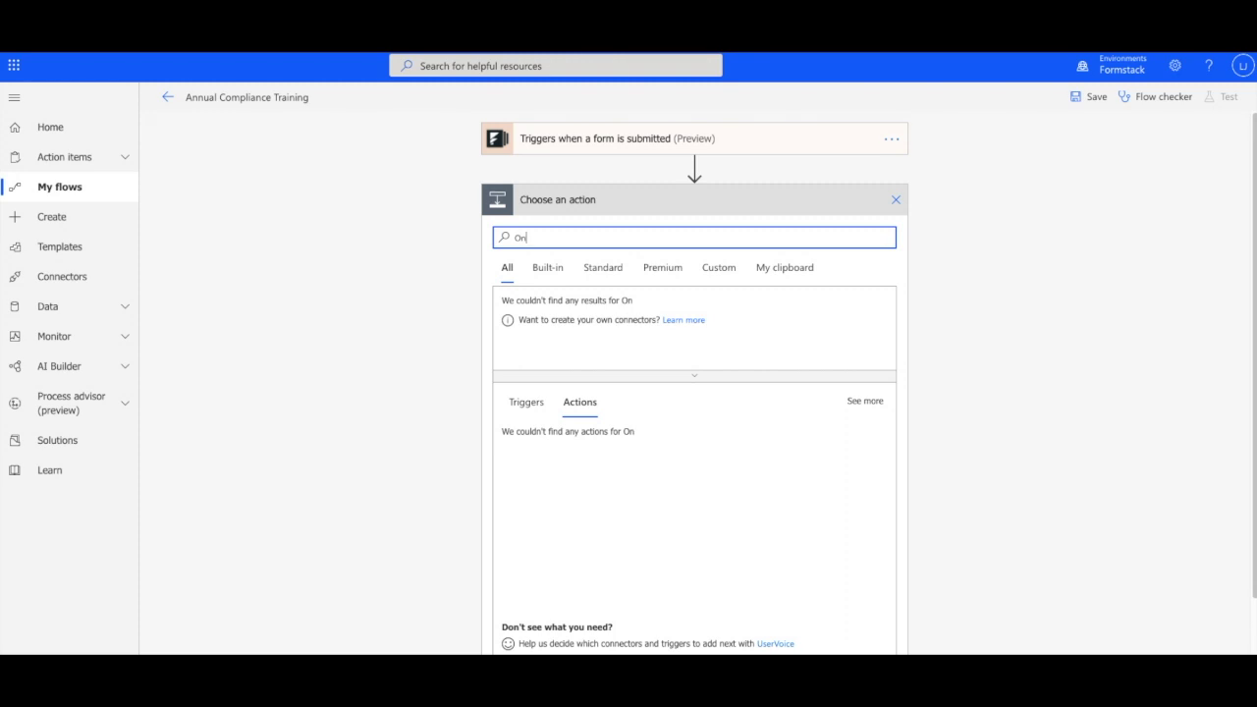
pyautogui.click(524, 312)
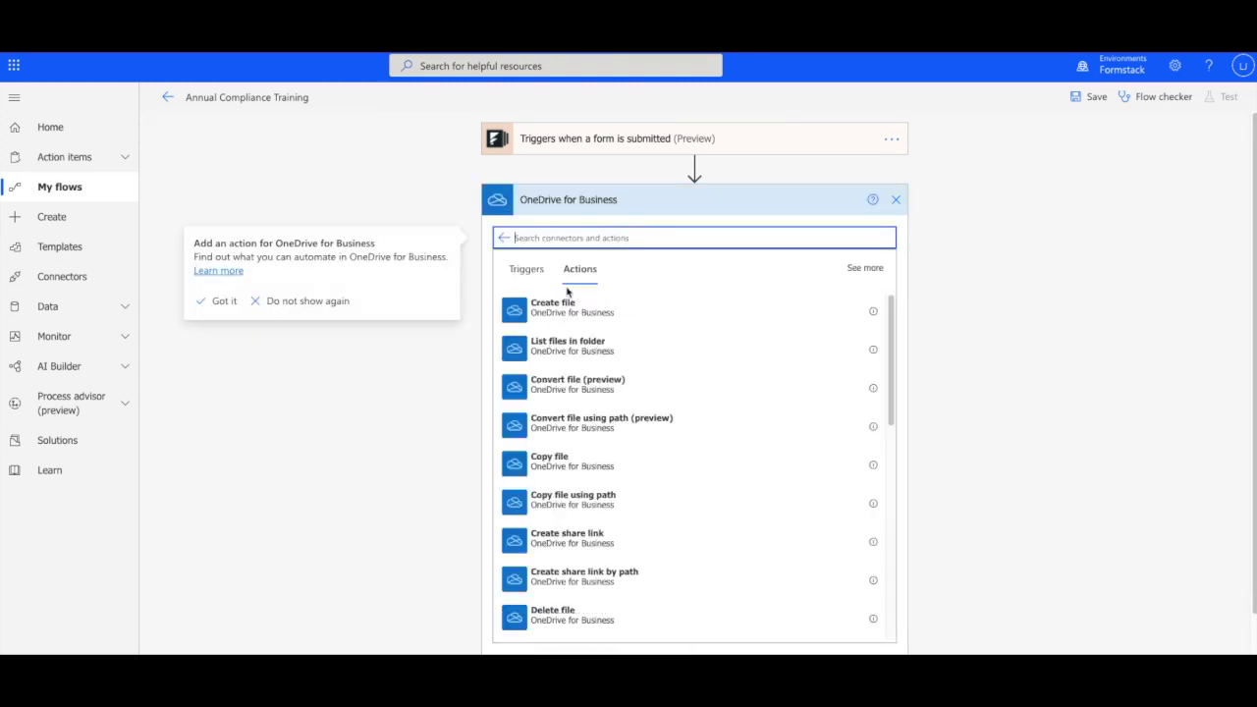
pyautogui.click(579, 303)
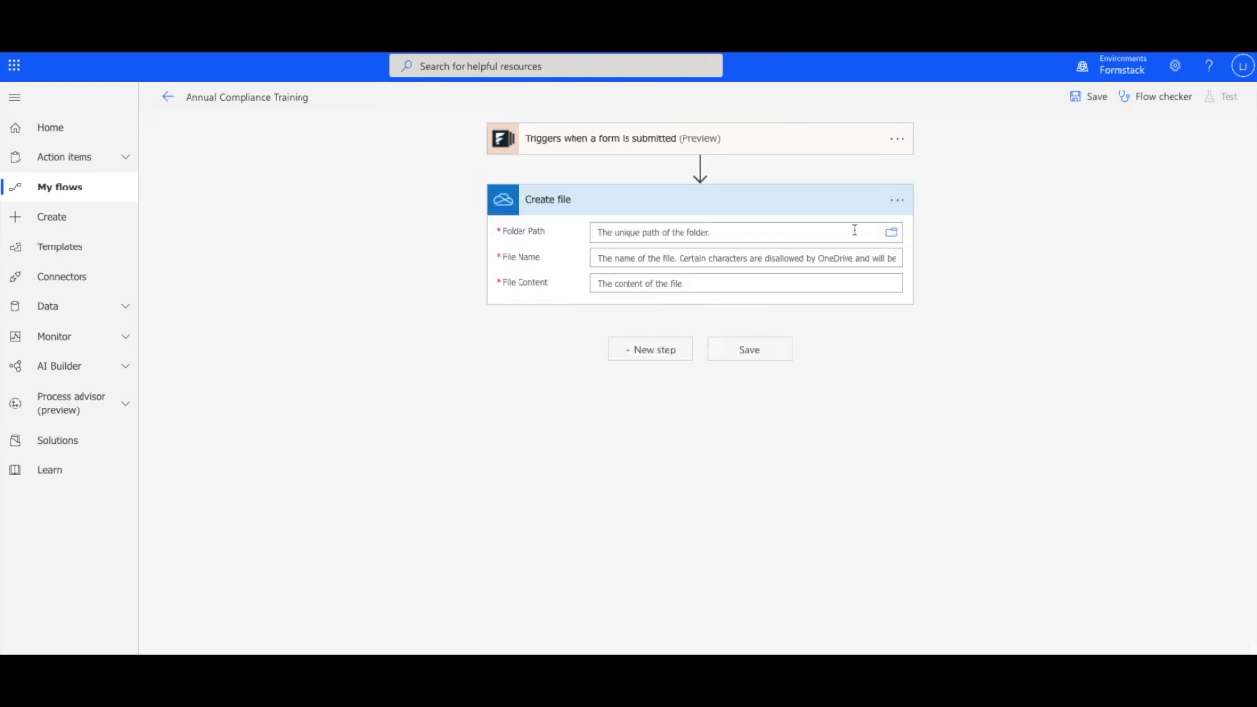
# Set the folder path to /Compliance Certificates and name the file by first and last name
pyautogui.click(891, 232)
pyautogui.click(1105, 278)
pyautogui.click(1108, 274)
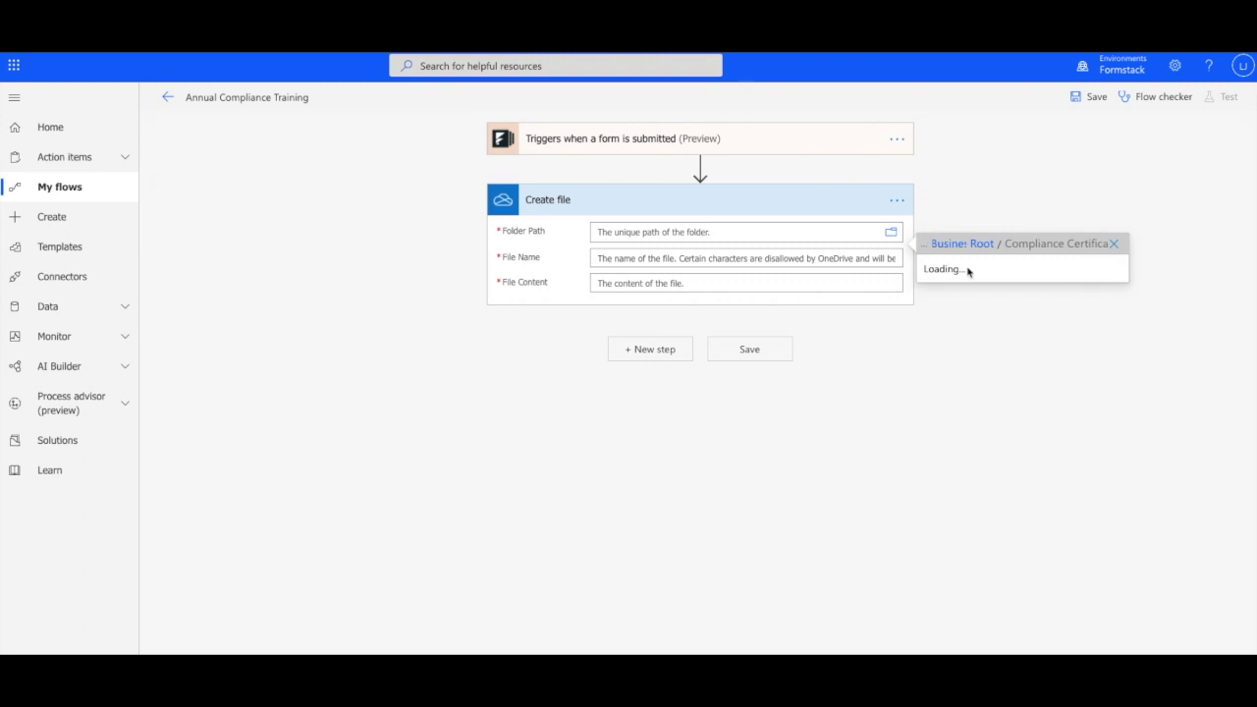
pyautogui.click(1013, 273)
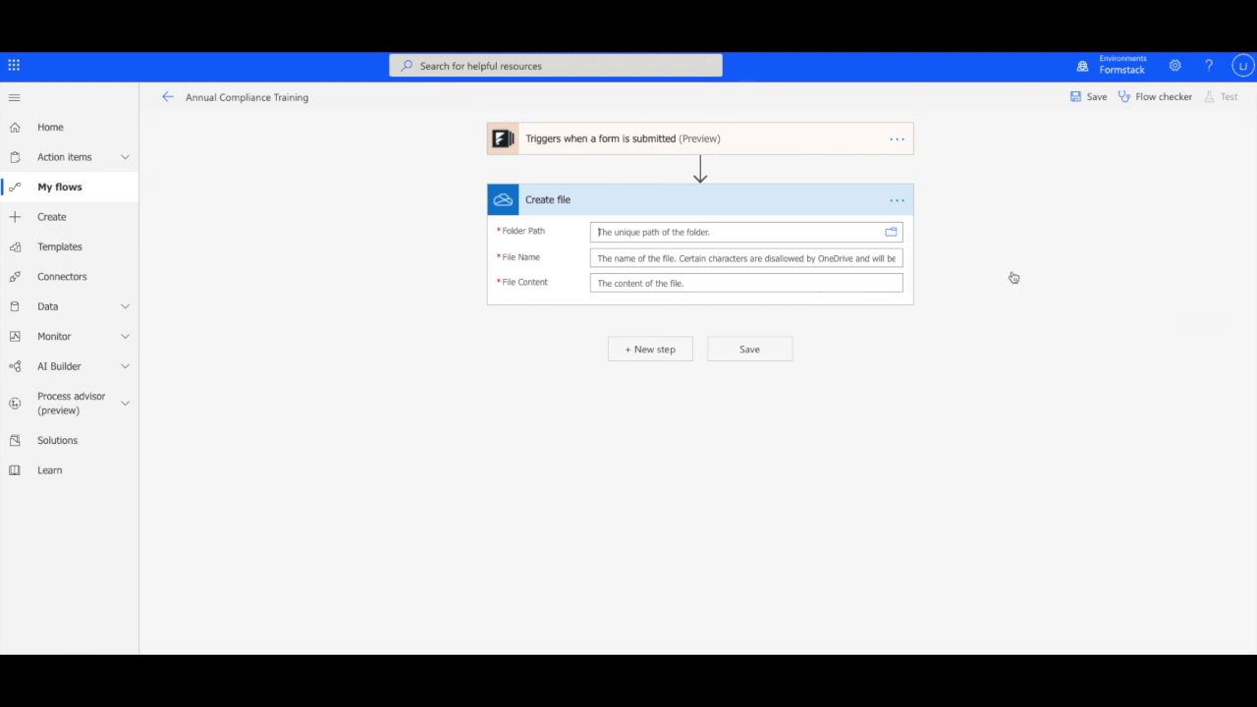
pyautogui.click(748, 272)
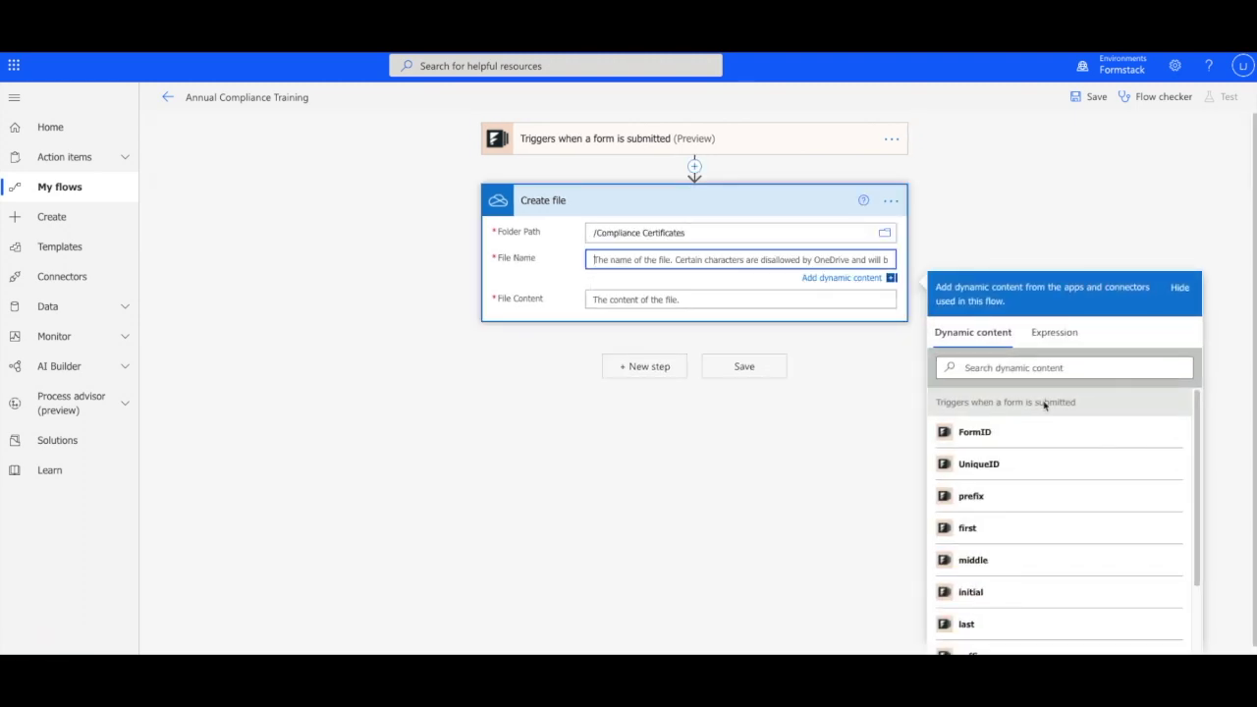
pyautogui.click(1029, 528)
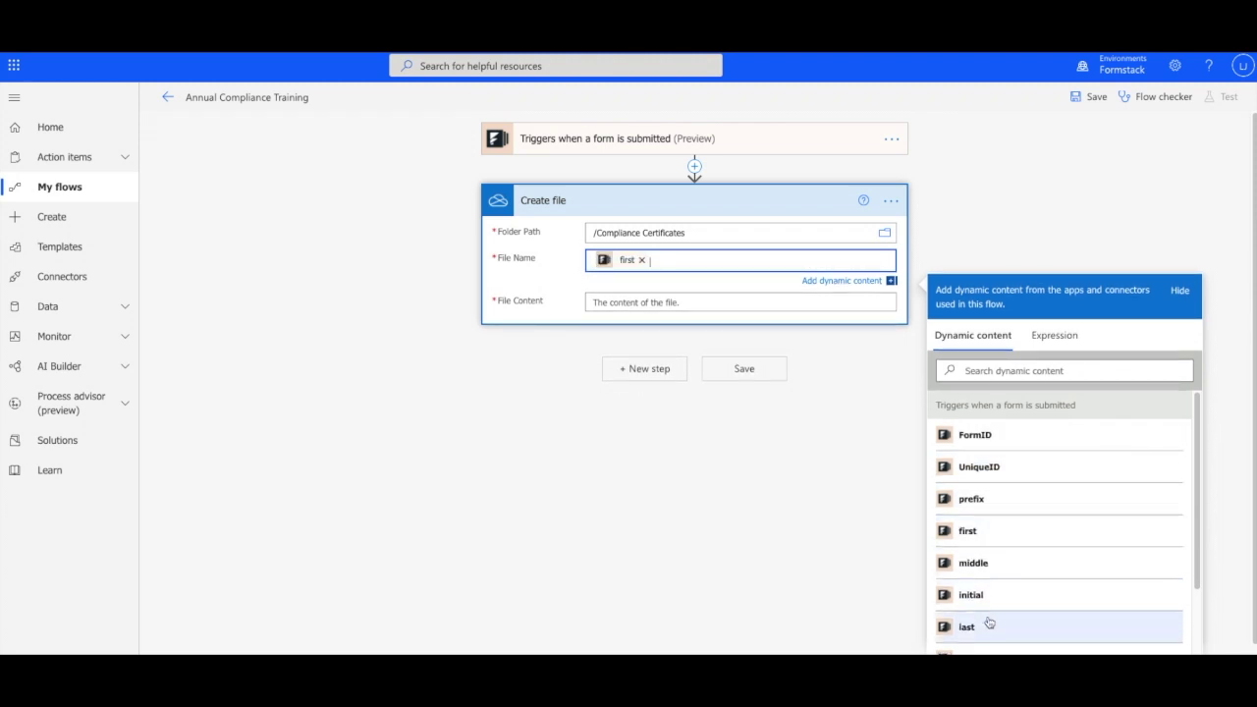
pyautogui.click(986, 623)
# Fill the file content with the PCI Compliance and HIPAA Compliance uploads
pyautogui.click(666, 303)
pyautogui.click(982, 463)
pyautogui.click(994, 494)
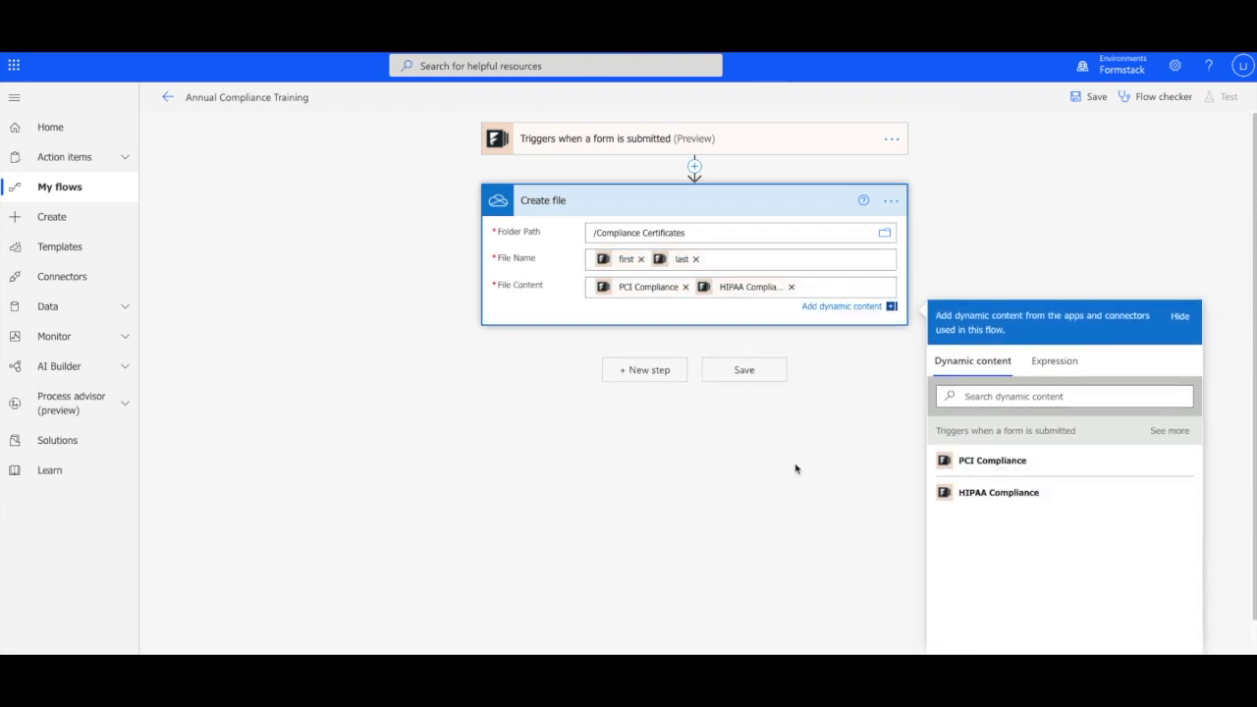
pyautogui.click(796, 469)
# Save the flow, submit a test Compliance Certificates form, and open the folder to verify the upload
pyautogui.click(745, 355)
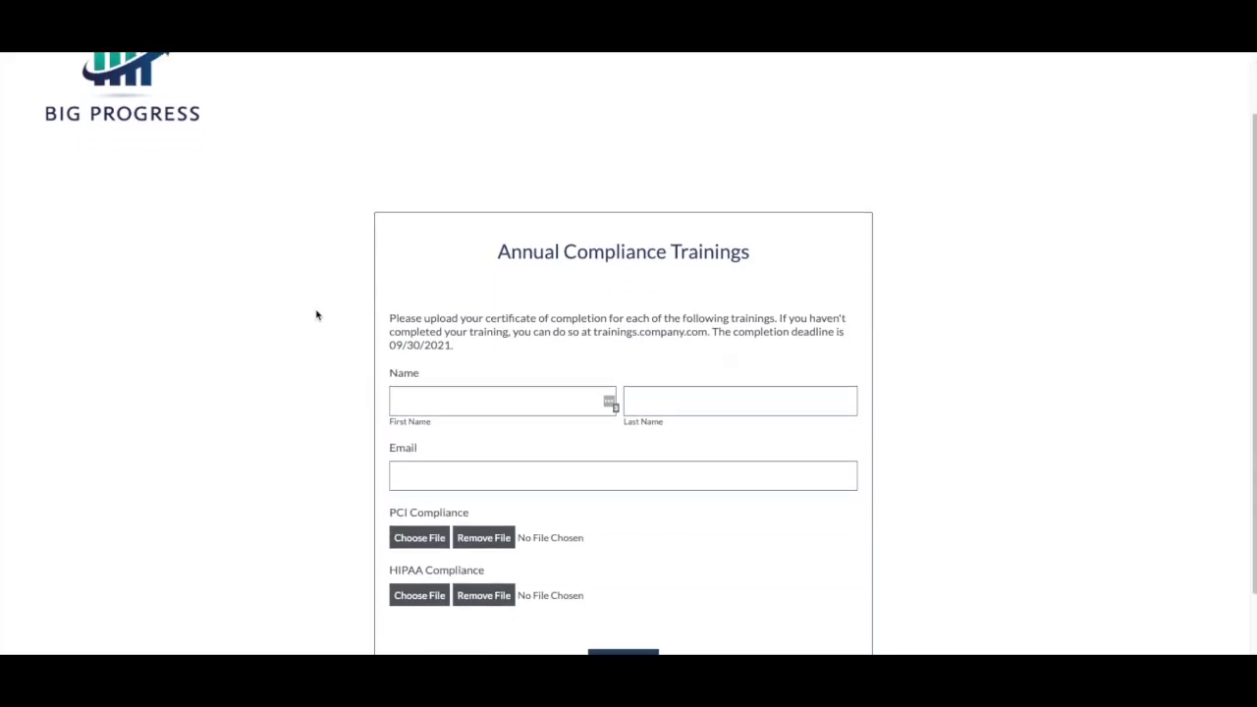
pyautogui.scroll(-1, 363, 322)
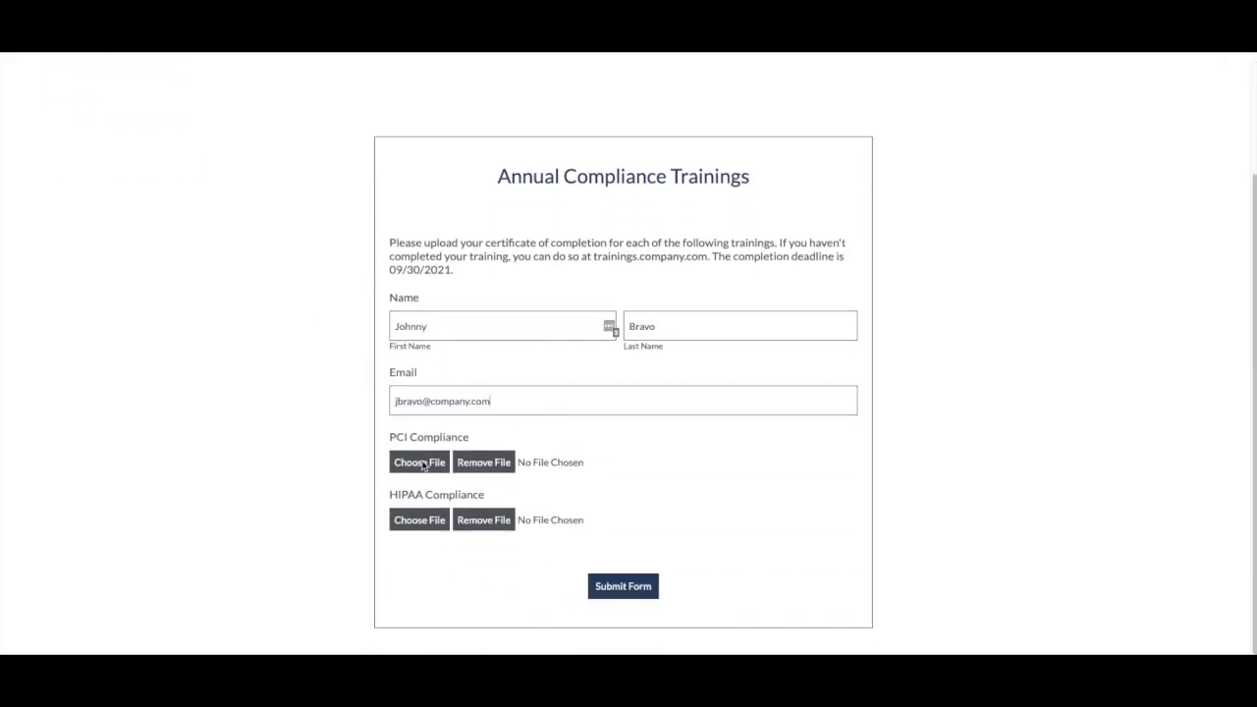
pyautogui.click(643, 587)
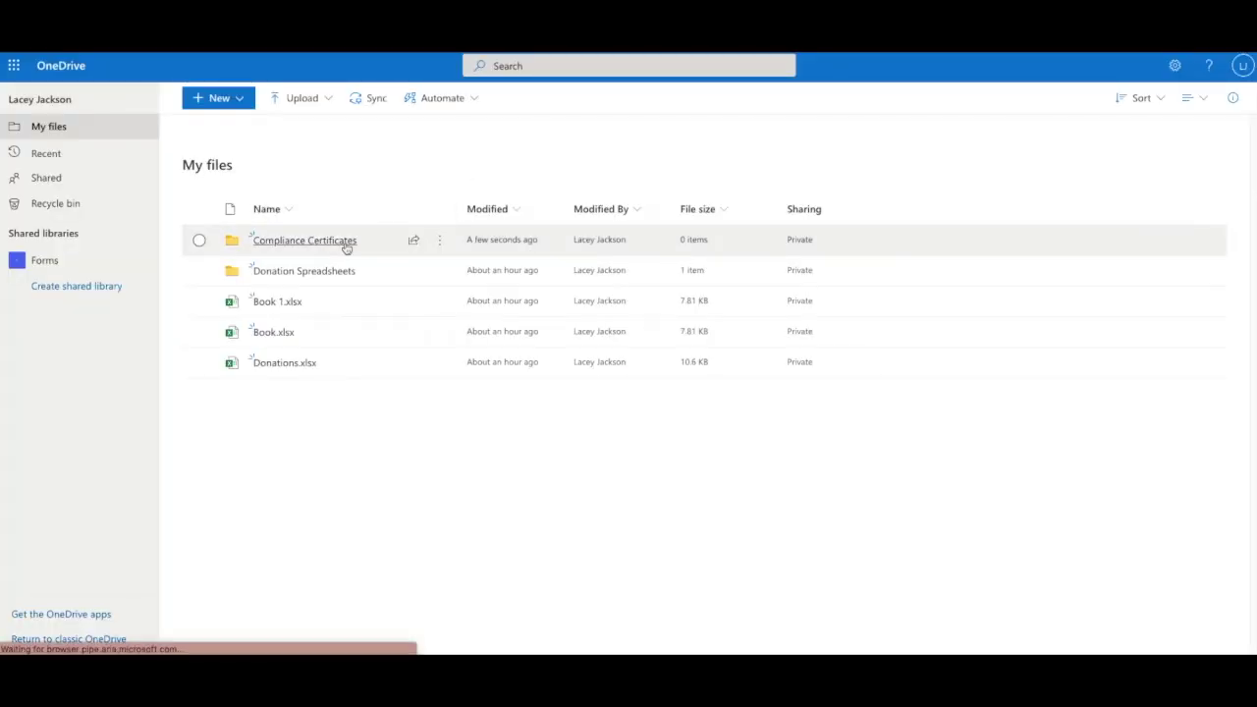
pyautogui.click(345, 243)
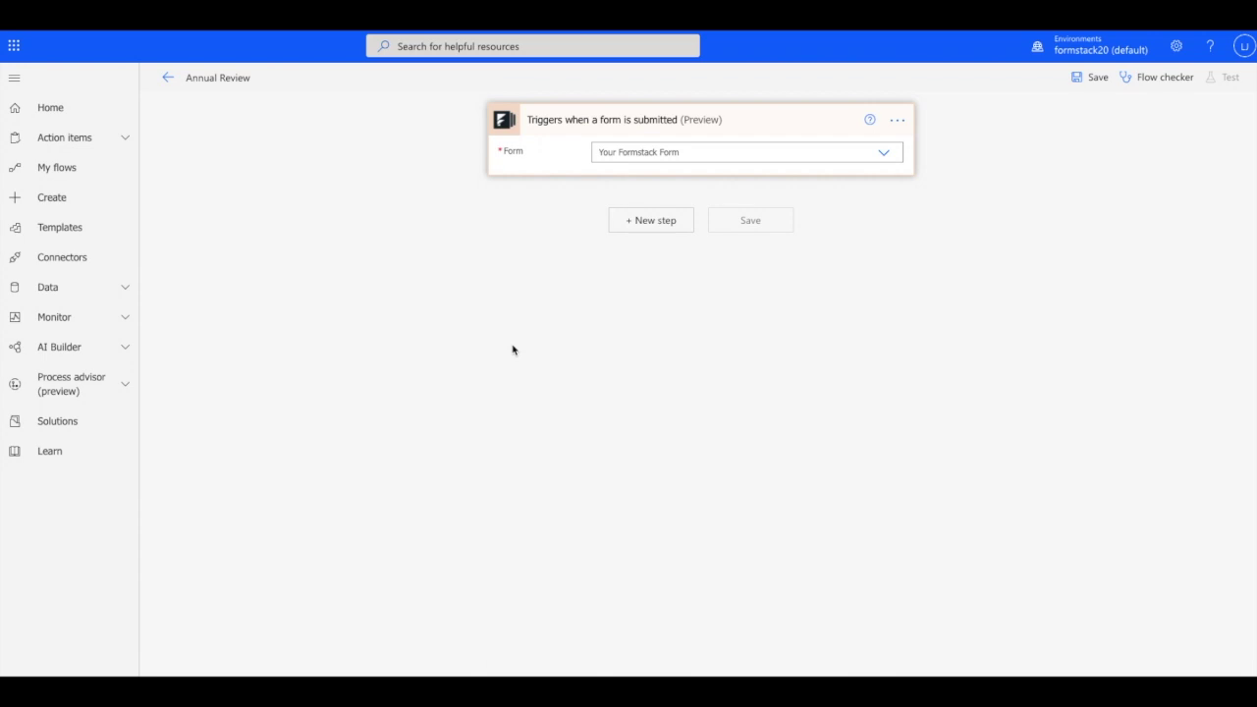
# Make Annual Employee Review the triggering form and add a SharePoint Create file step
pyautogui.click(830, 155)
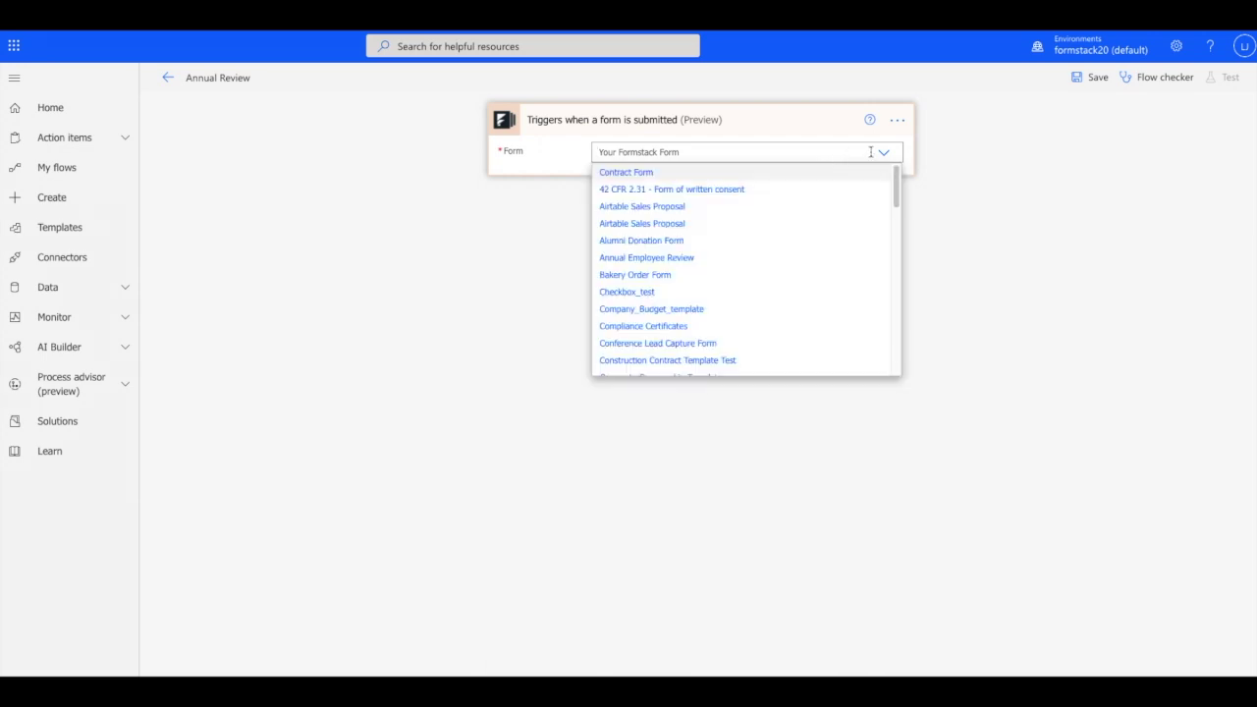
pyautogui.click(782, 257)
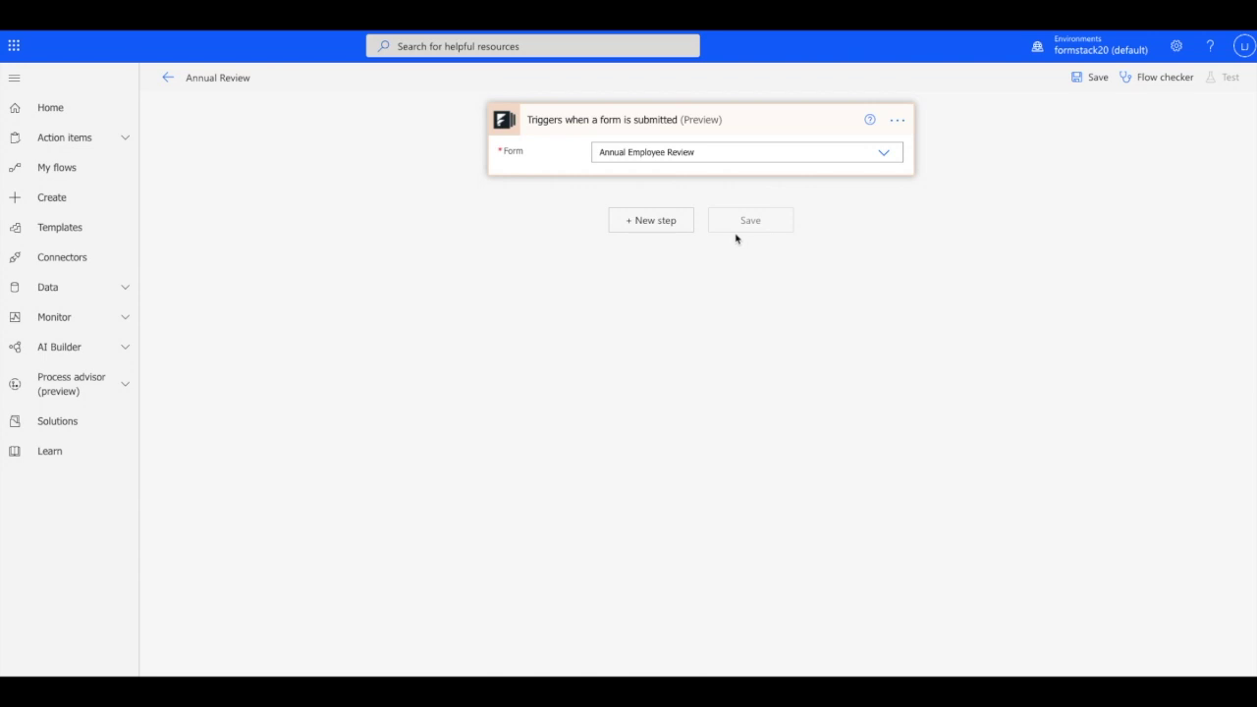
pyautogui.click(660, 223)
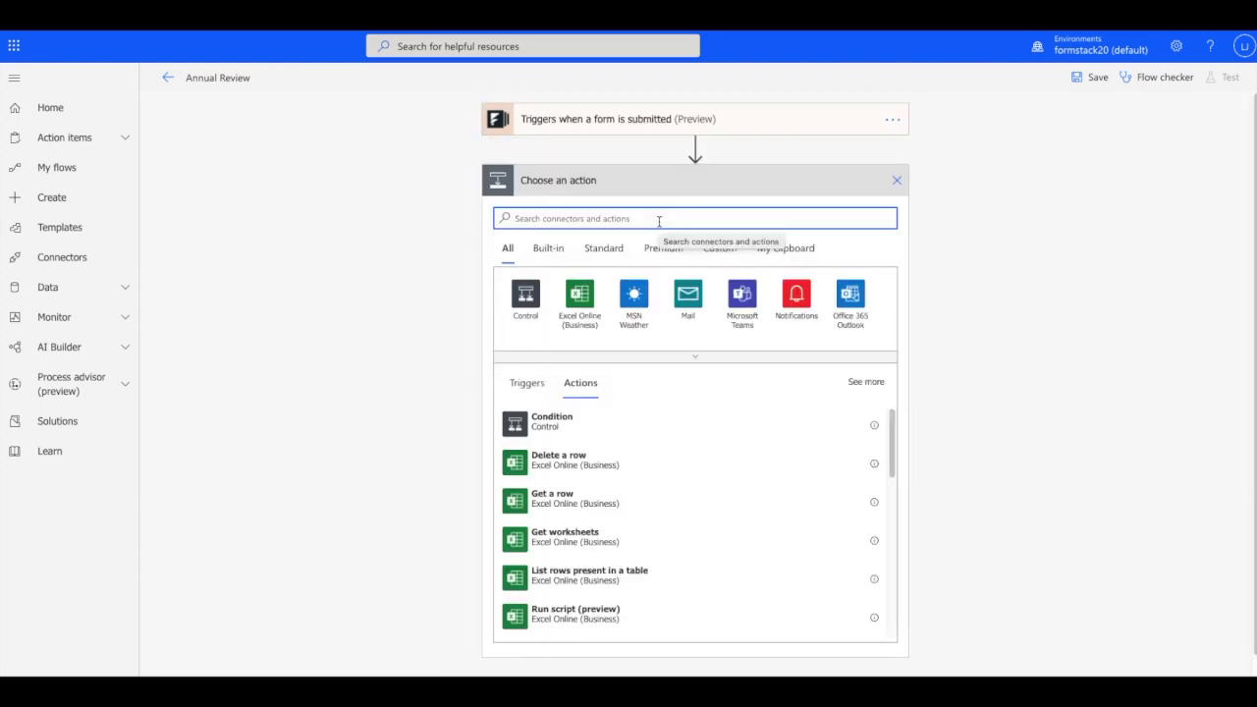
pyautogui.write('share')
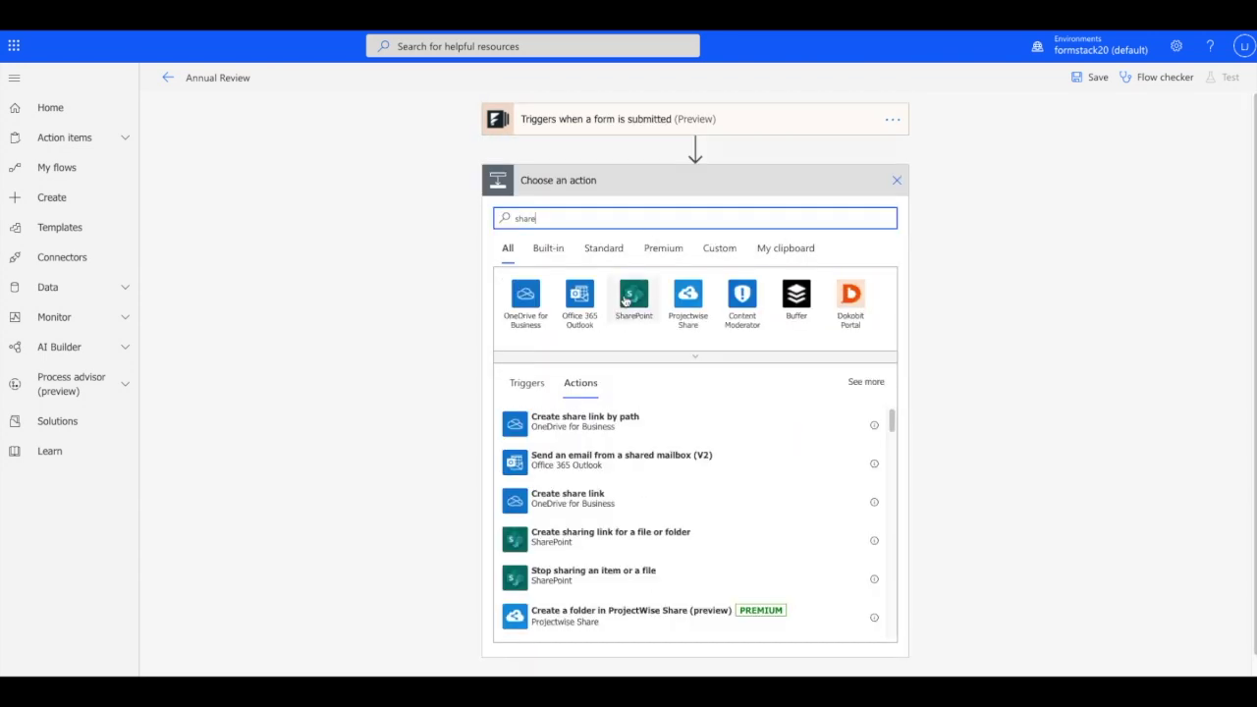
pyautogui.click(633, 300)
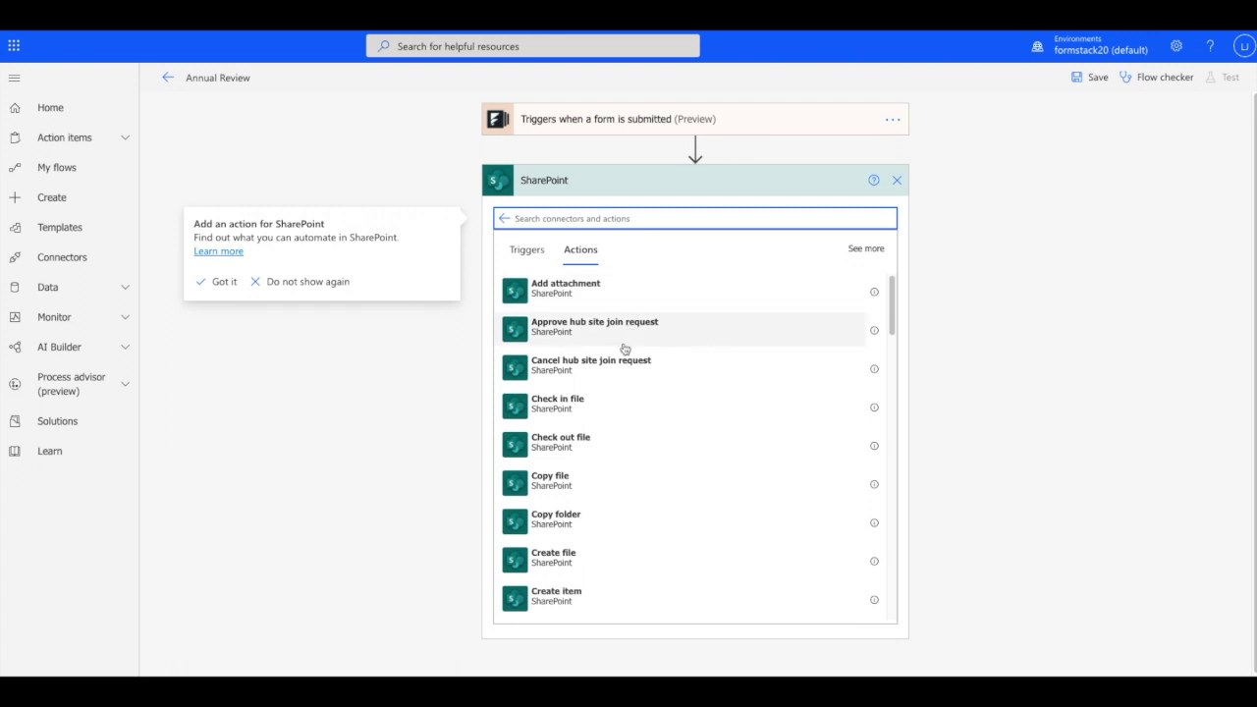
pyautogui.click(562, 557)
# Set the site to Forms and the folder to /Shared Documents/Annual Review Documents
pyautogui.click(746, 212)
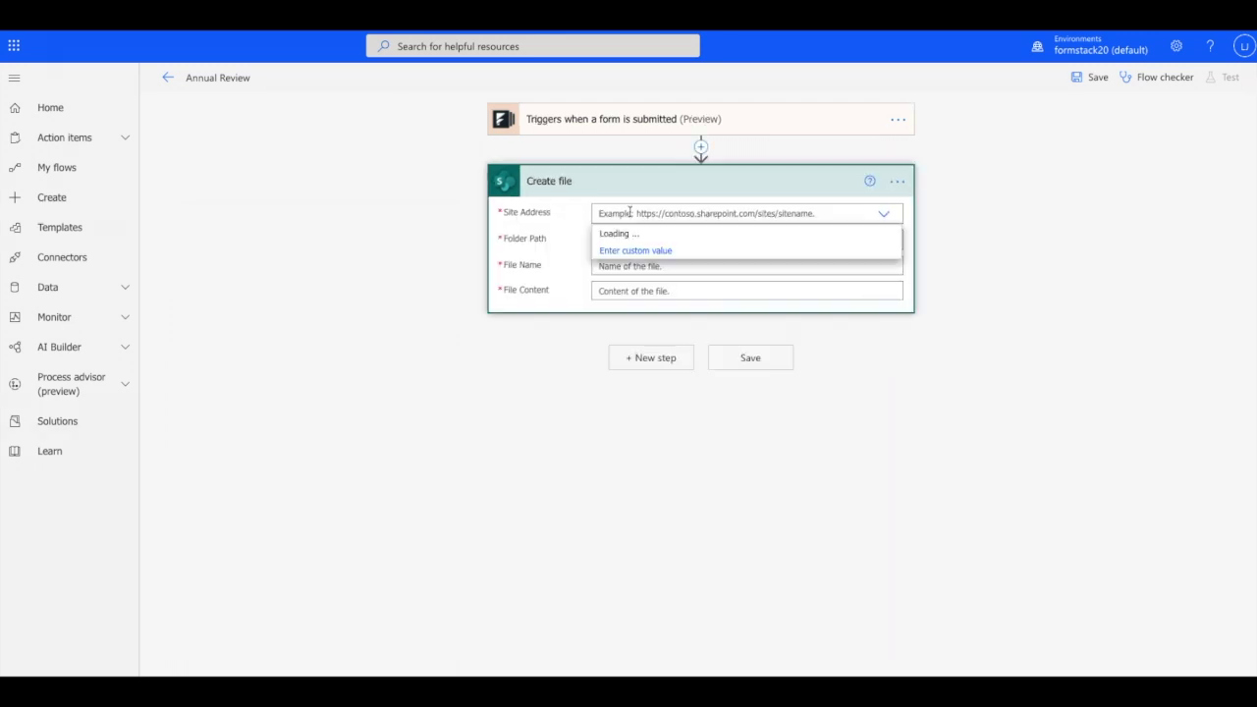
pyautogui.click(687, 233)
pyautogui.click(736, 240)
pyautogui.click(892, 240)
pyautogui.scroll(-1, 1017, 393)
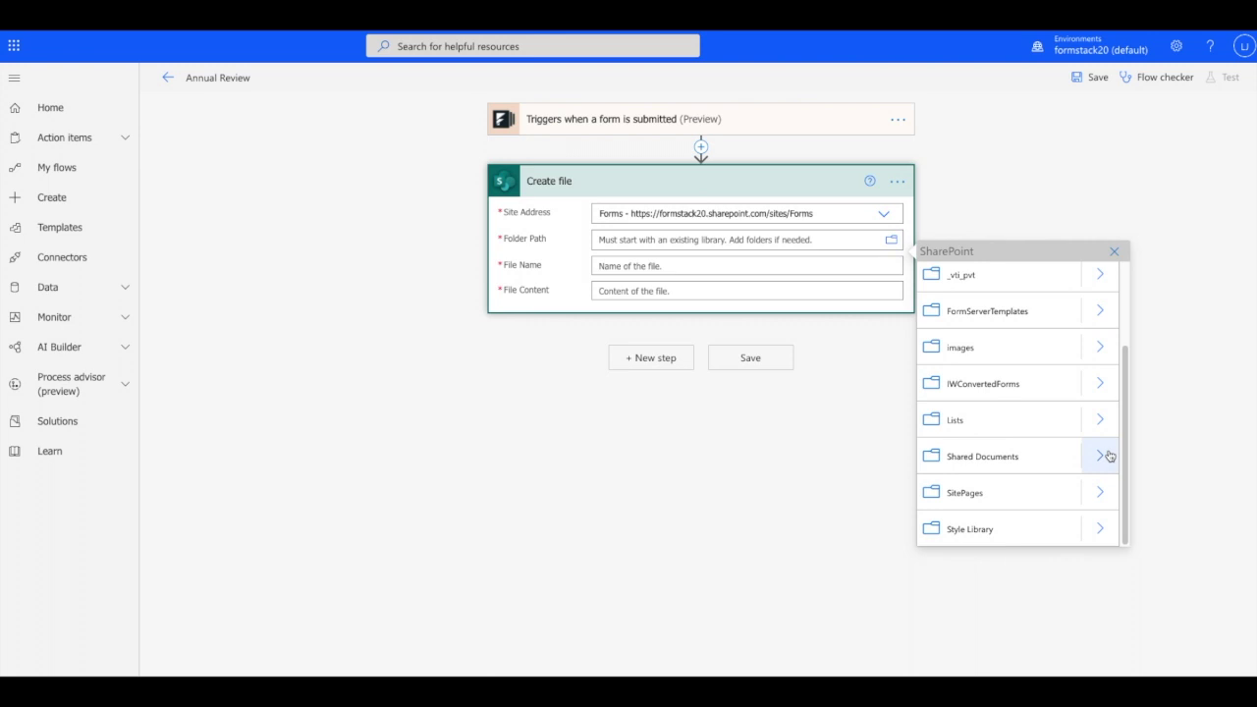
pyautogui.click(1100, 455)
pyautogui.click(982, 281)
# Name the file by first and last name, use the uploaded evaluation as content, and save
pyautogui.click(687, 280)
pyautogui.click(1034, 538)
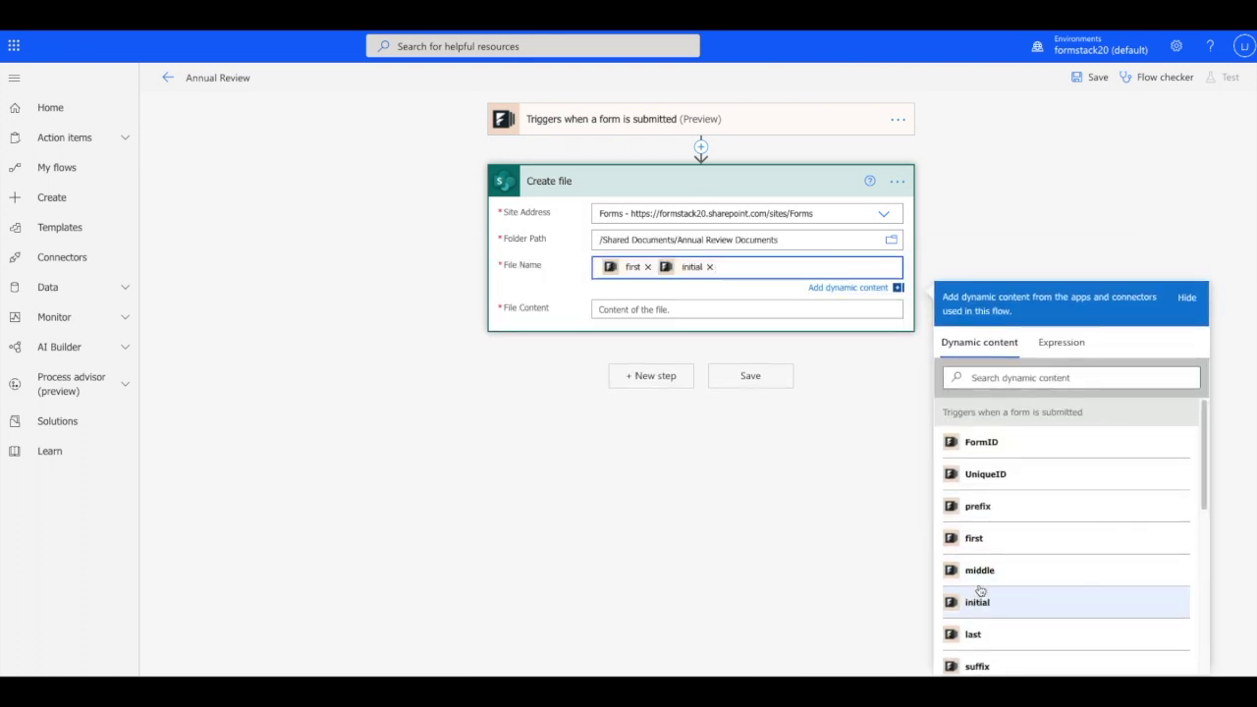
pyautogui.click(1029, 634)
pyautogui.click(775, 309)
pyautogui.click(1011, 466)
pyautogui.click(763, 385)
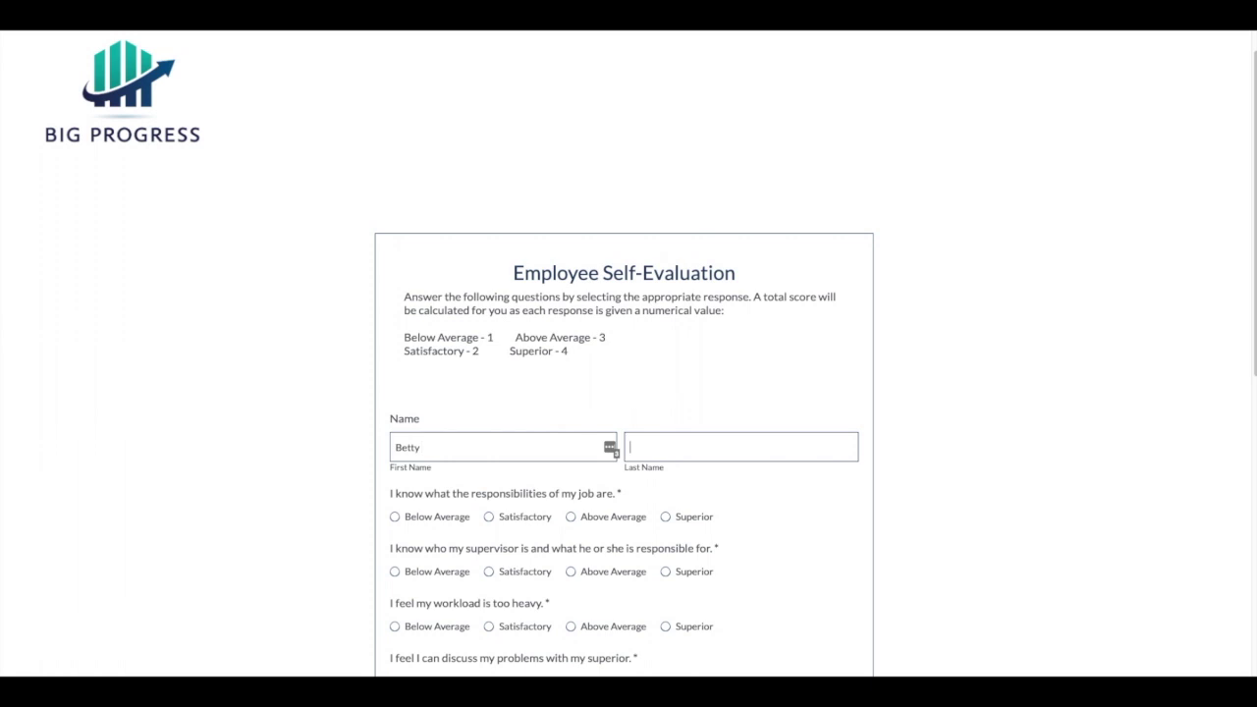
# On the test Employee Self-Evaluation form, enter the last name and rate every statement
pyautogui.write('Rubble')
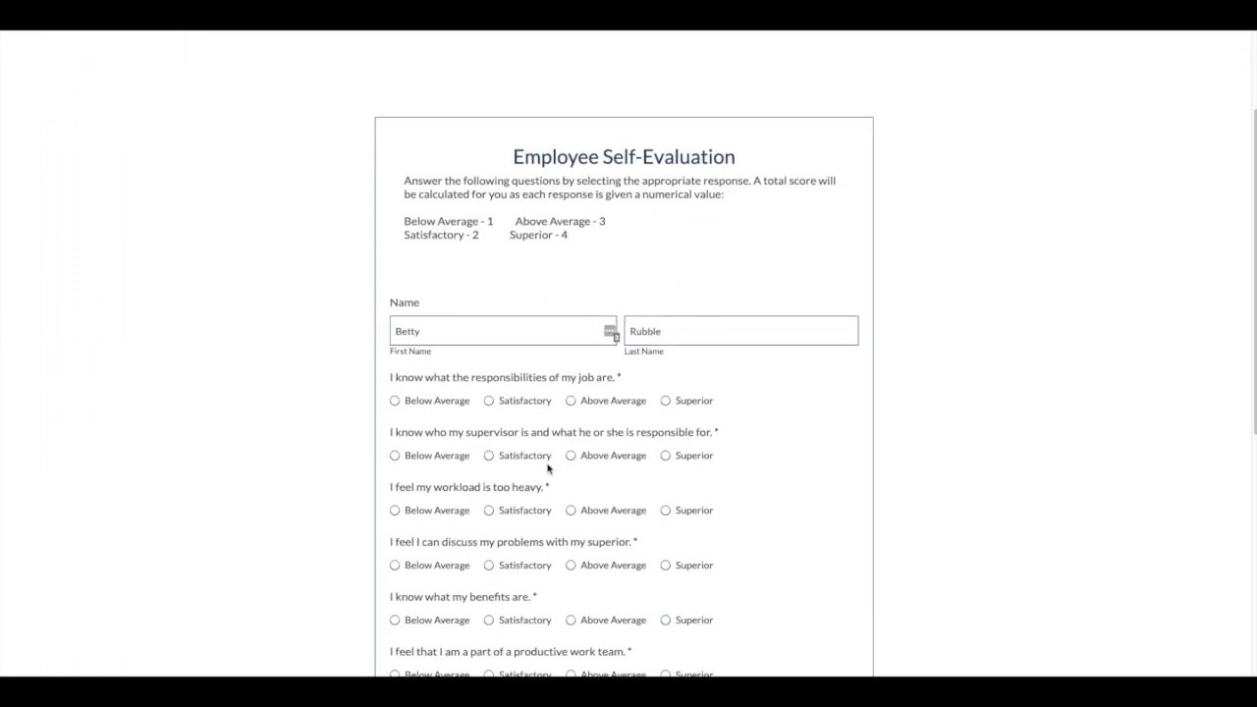
pyautogui.click(570, 387)
pyautogui.click(488, 441)
pyautogui.click(665, 497)
pyautogui.click(488, 520)
pyautogui.click(488, 575)
pyautogui.click(570, 632)
pyautogui.click(665, 558)
pyautogui.click(615, 614)
pyautogui.scroll(-3, 616, 589)
pyautogui.click(488, 521)
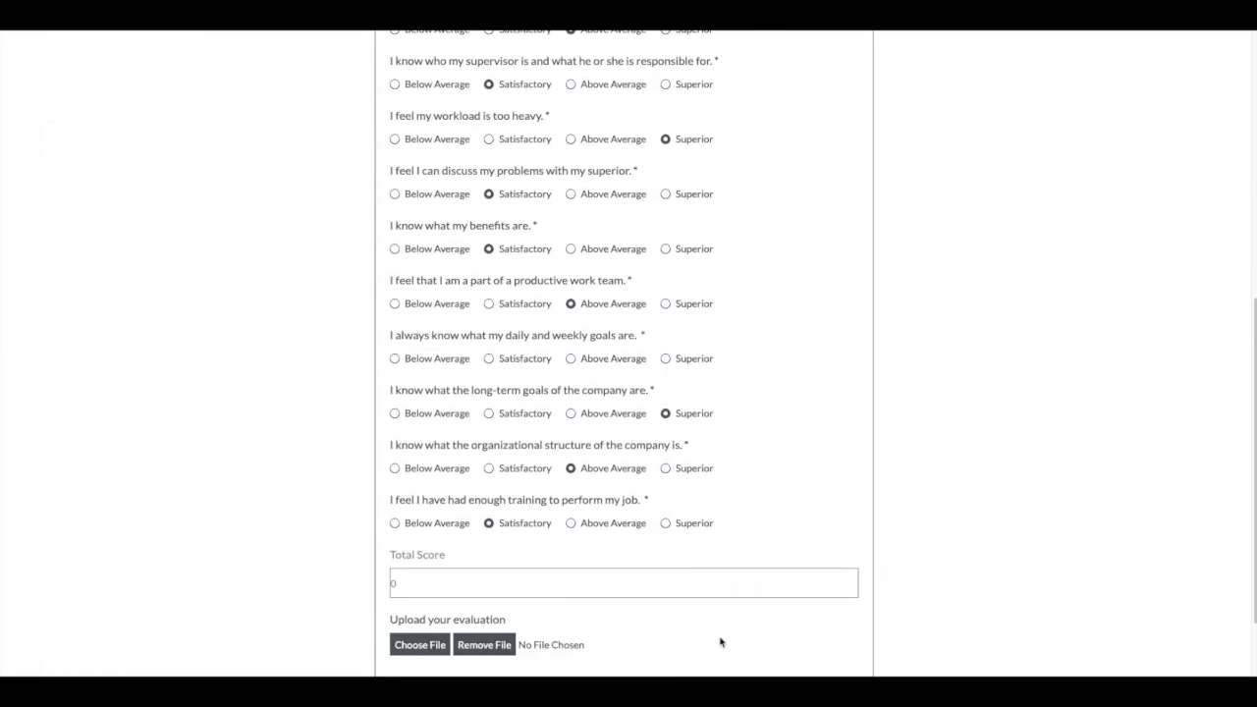
pyautogui.scroll(-1, 687, 589)
# Attach the evaluation file and submit the self-evaluation form
pyautogui.click(419, 586)
pyautogui.click(520, 80)
pyautogui.click(881, 306)
pyautogui.click(619, 651)
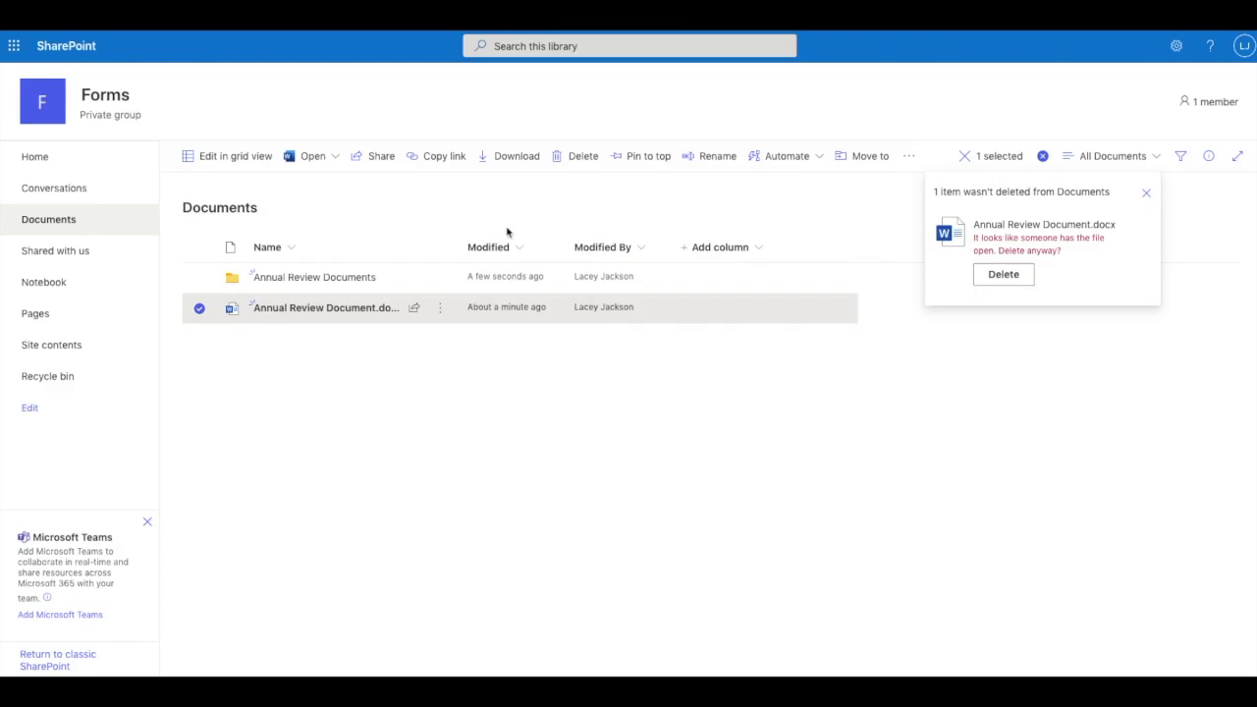
# Open the Annual Review Documents folder and open the Send link dialog for the new file
pyautogui.click(331, 281)
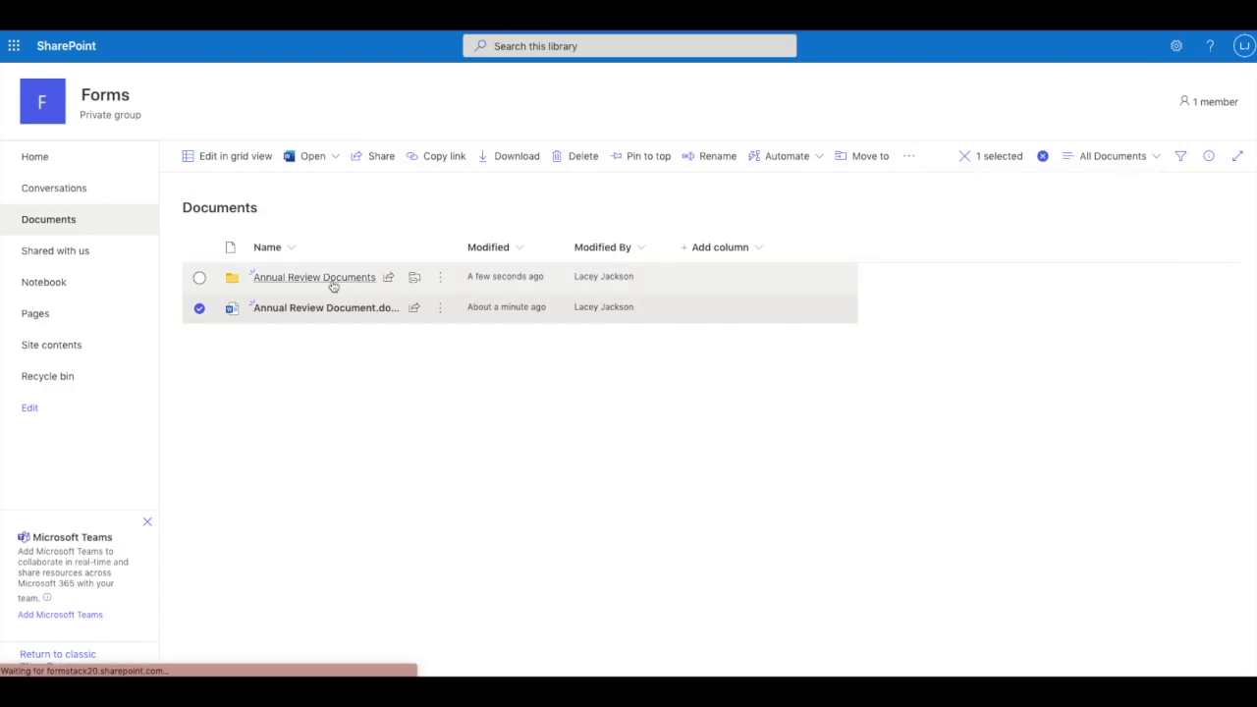
pyautogui.click(414, 277)
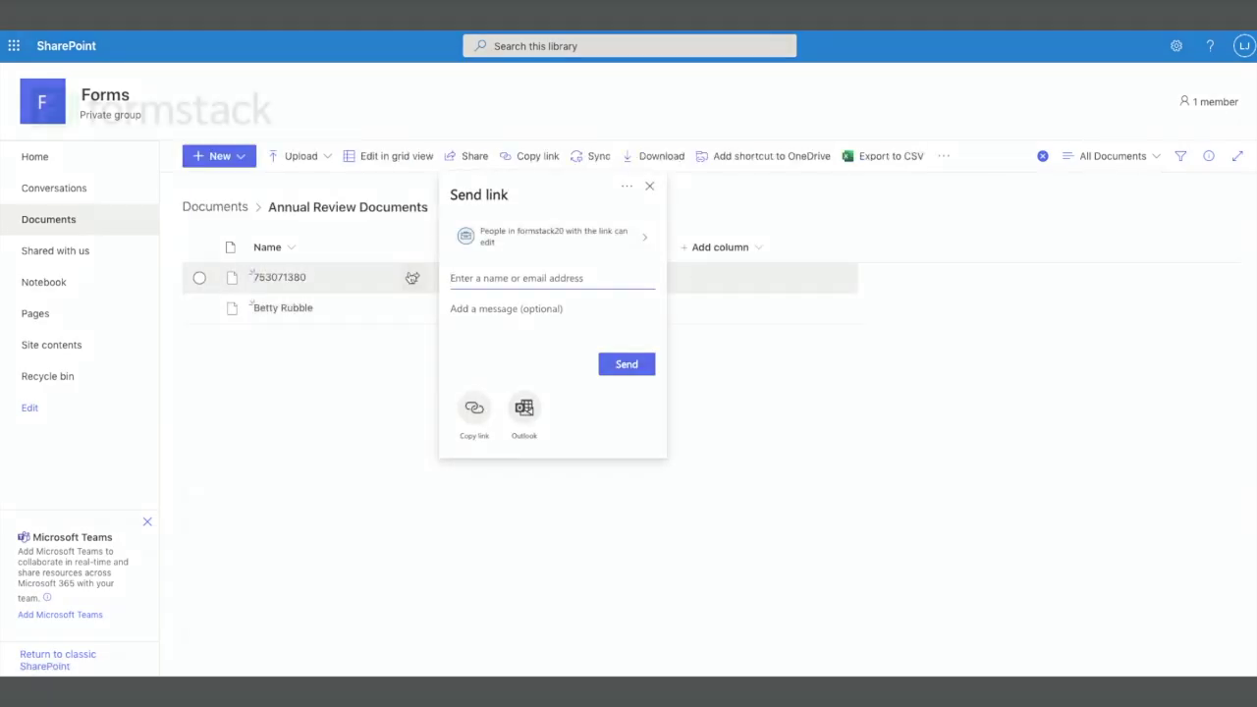